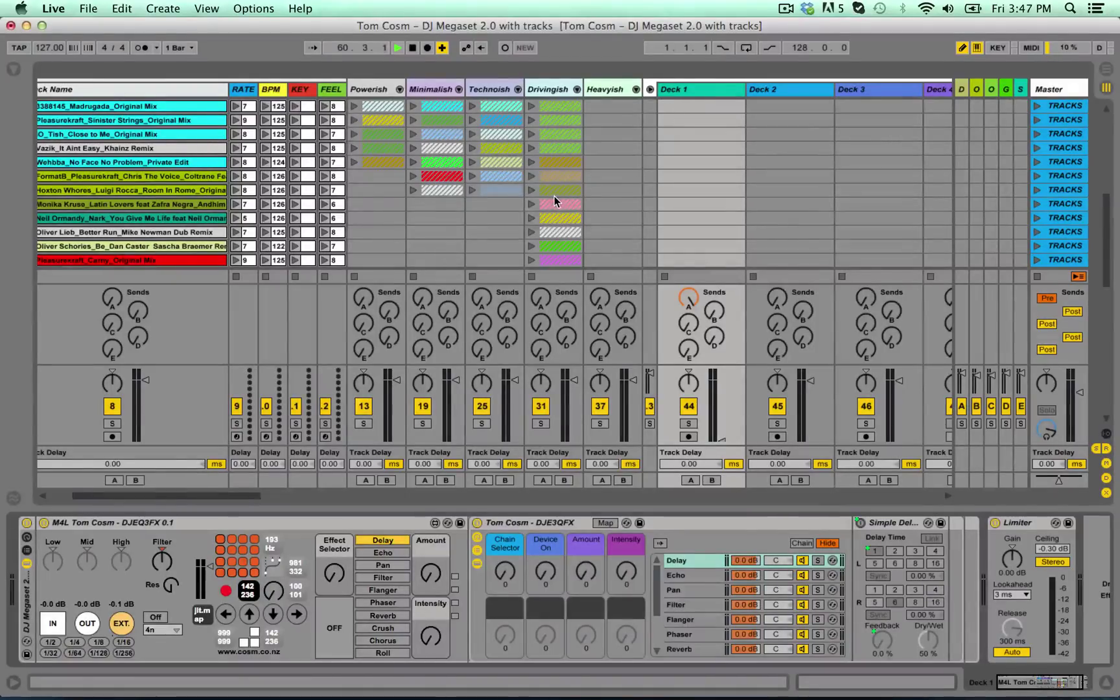
Set the set's tempo to 124.00 BPM
scroll(553, 196, "left", 3)
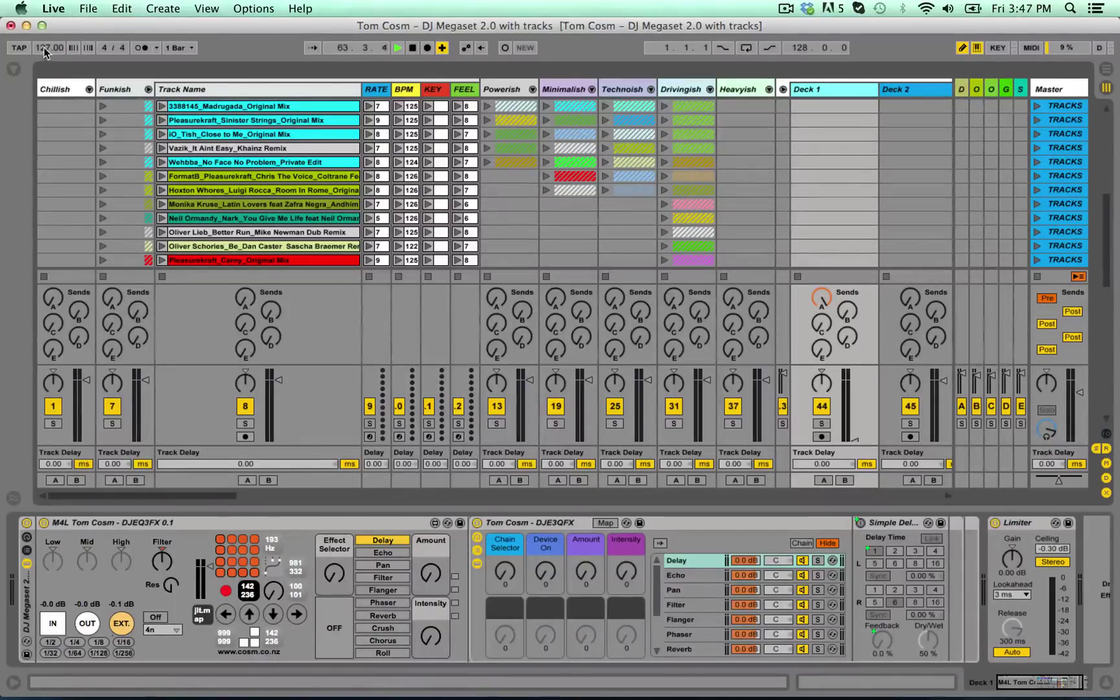
left_click_drag(49, 47, 49, 55)
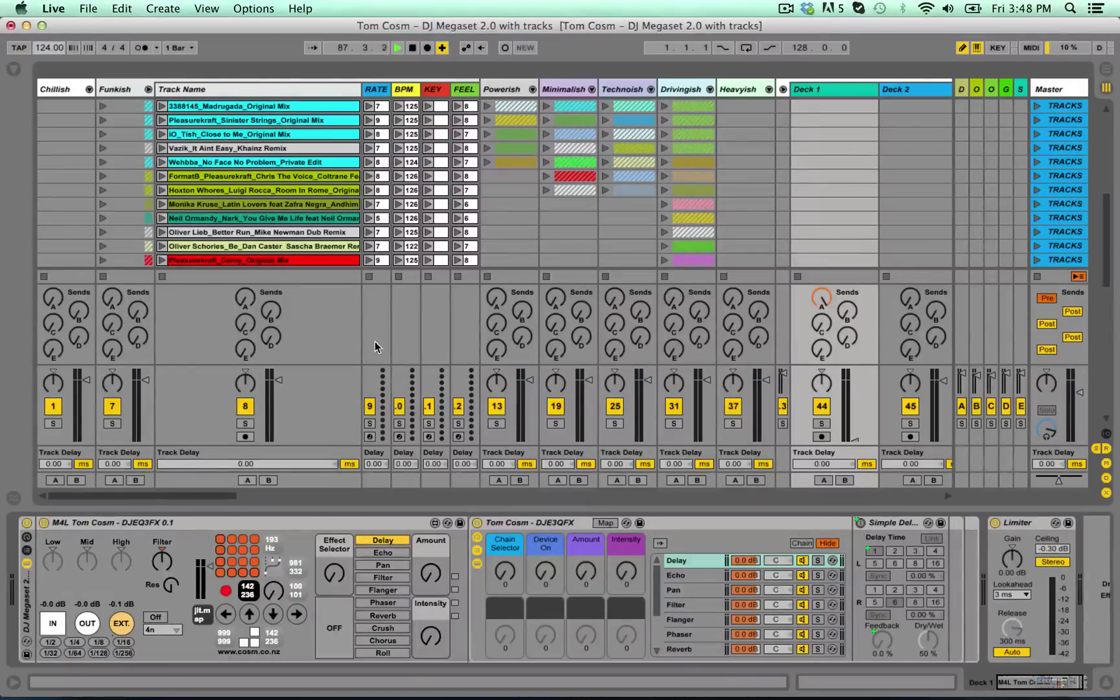
Look over the Deck 1 devices and the list of songs with their rate, BPM, key and feel ratings
left_click(326, 233)
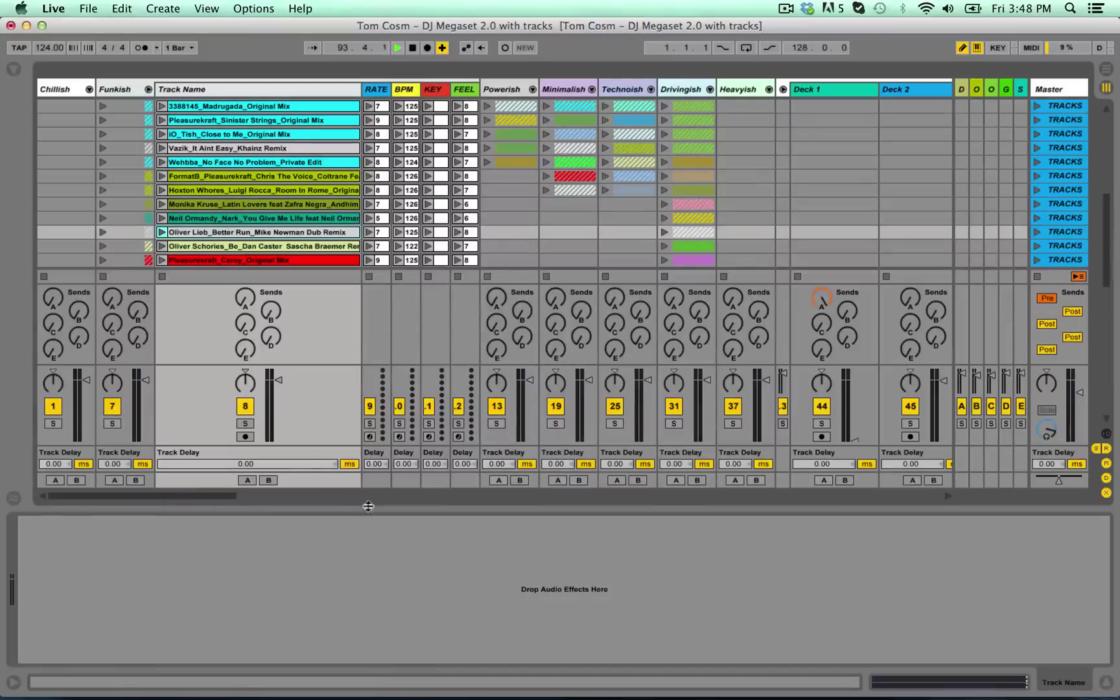
left_click(821, 90)
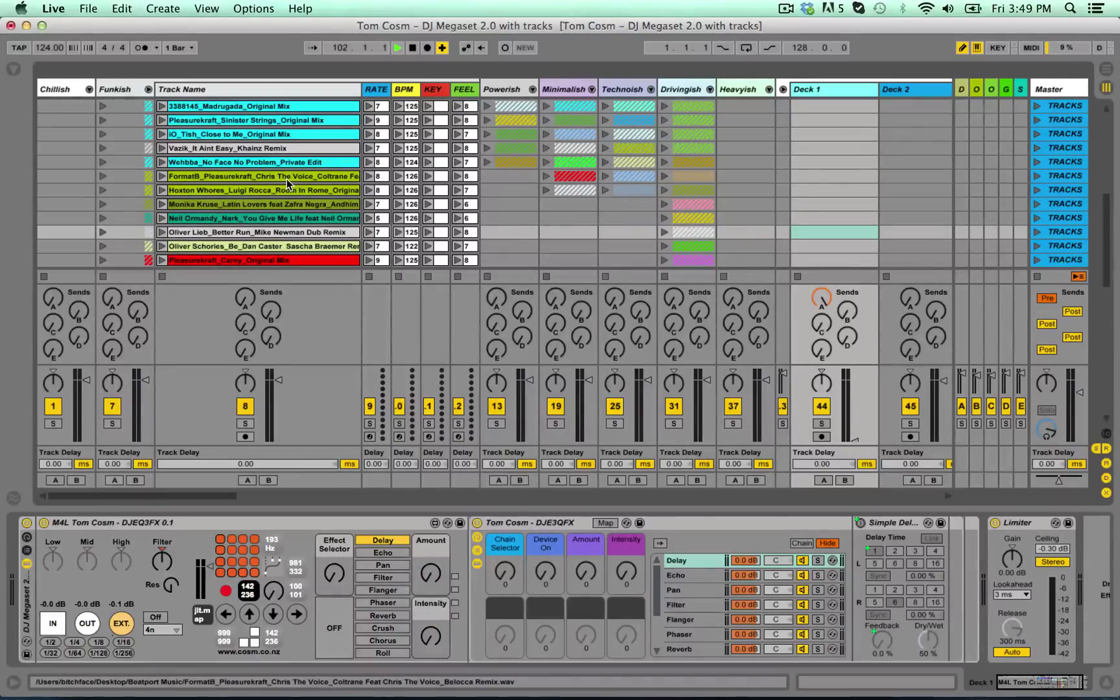
scroll(397, 180, "down", 2)
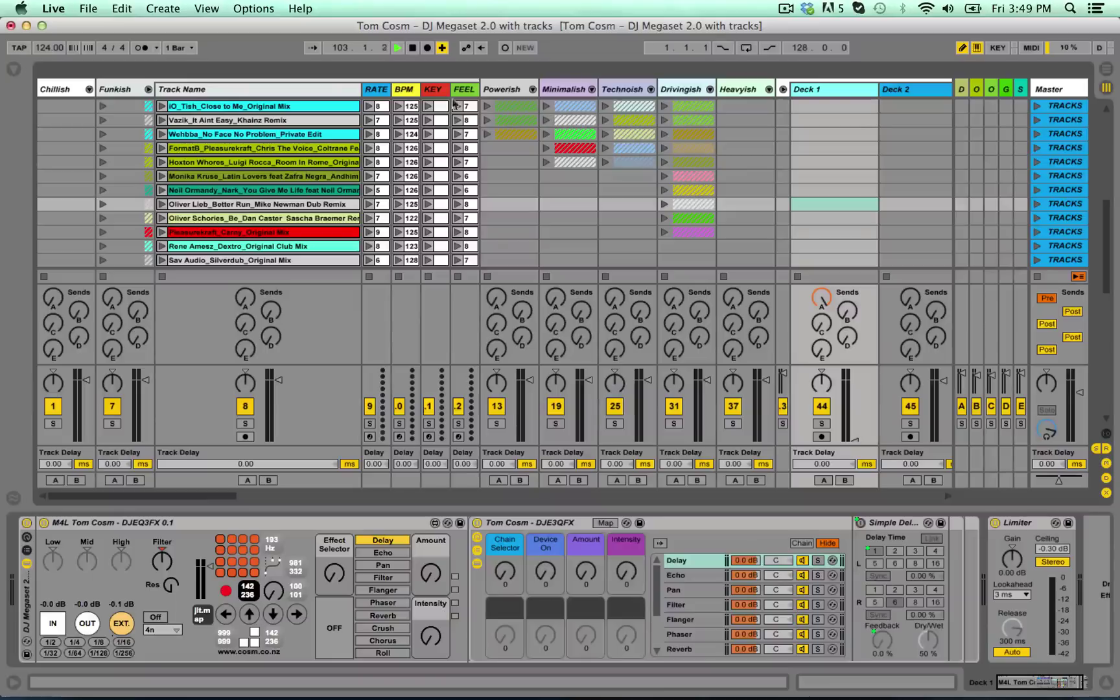
scroll(706, 180, "down", 1)
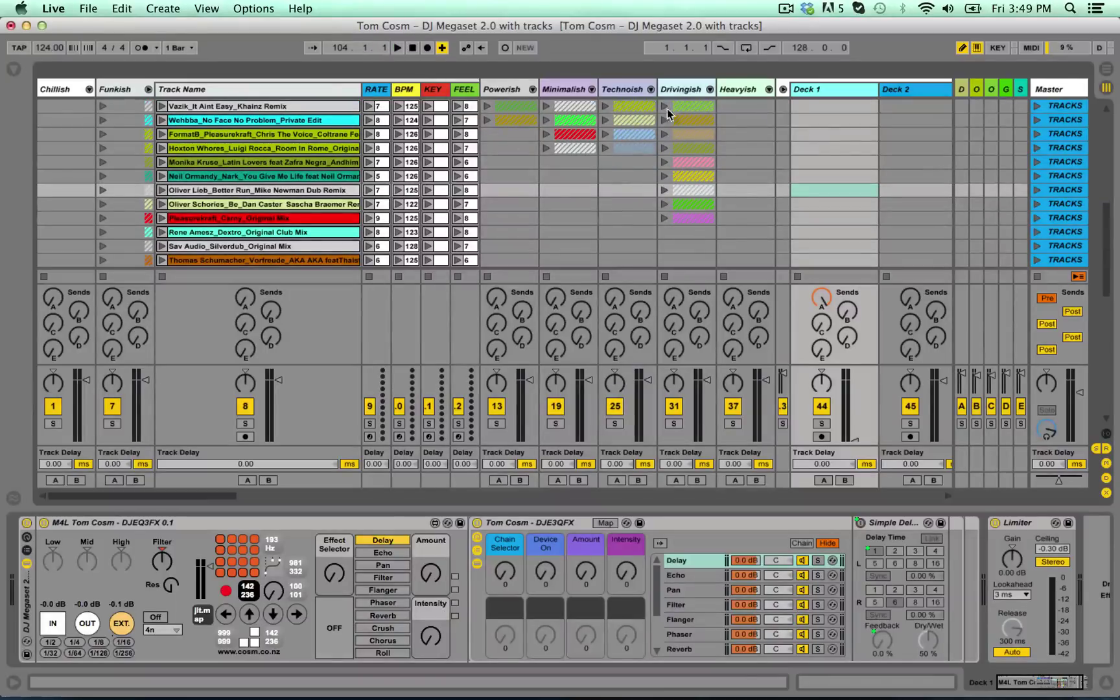
scroll(335, 198, "down", 2)
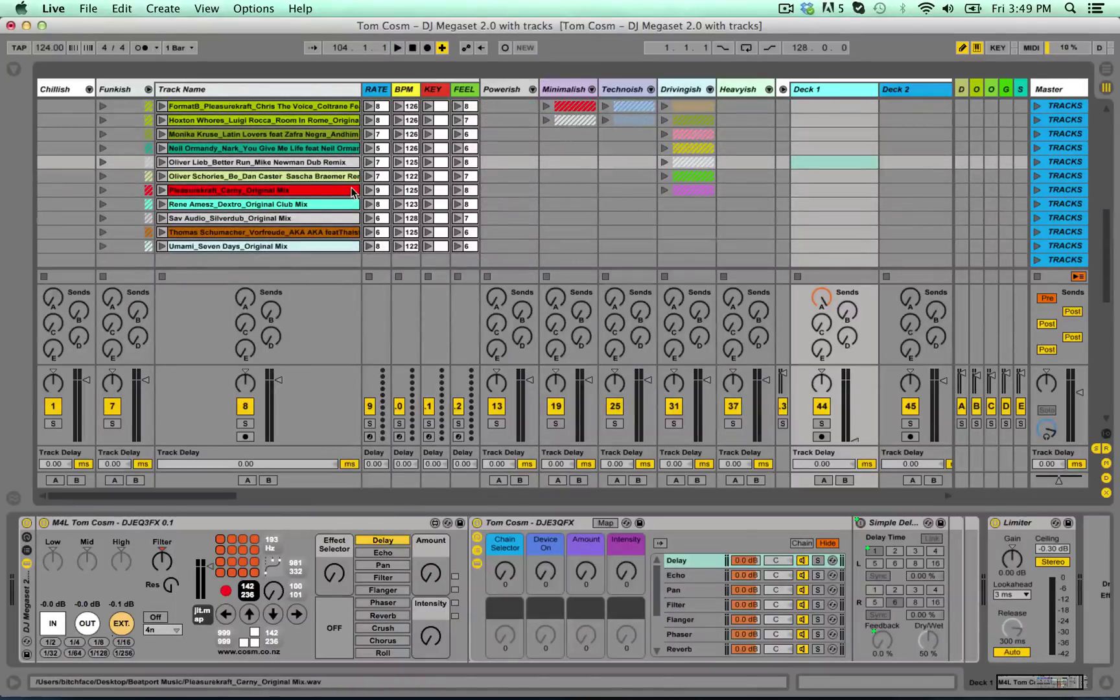
scroll(221, 124, "down", 2)
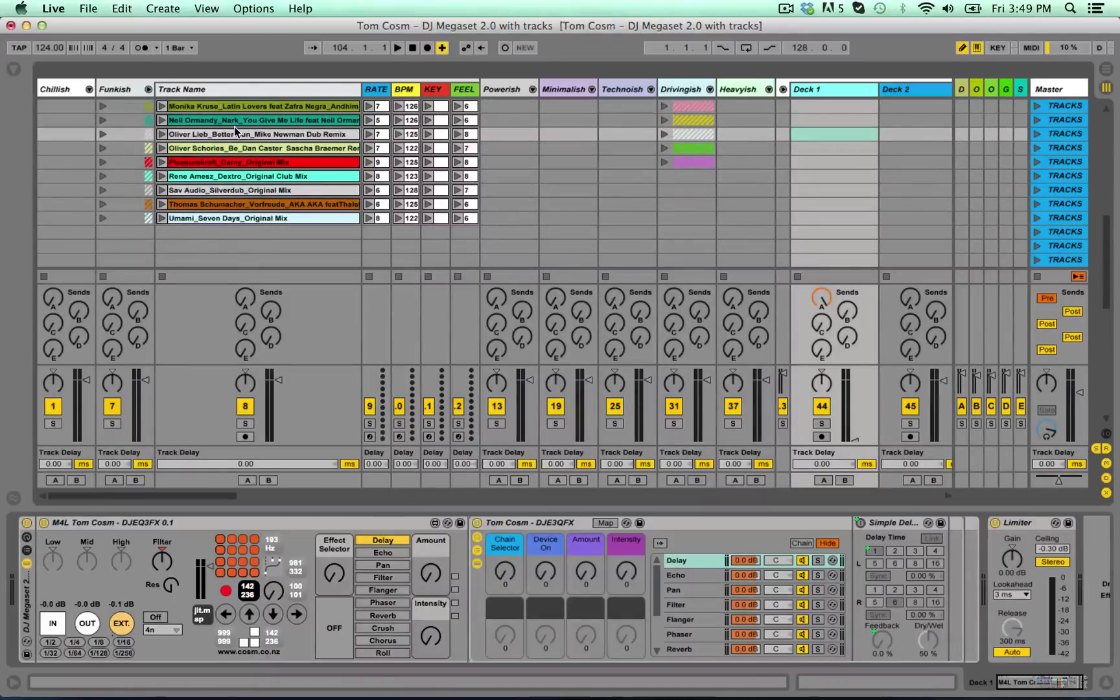
Examine the genre tracks from Chillish and Funkish through Heavyish, ending on the Track Name track
left_click(45, 92)
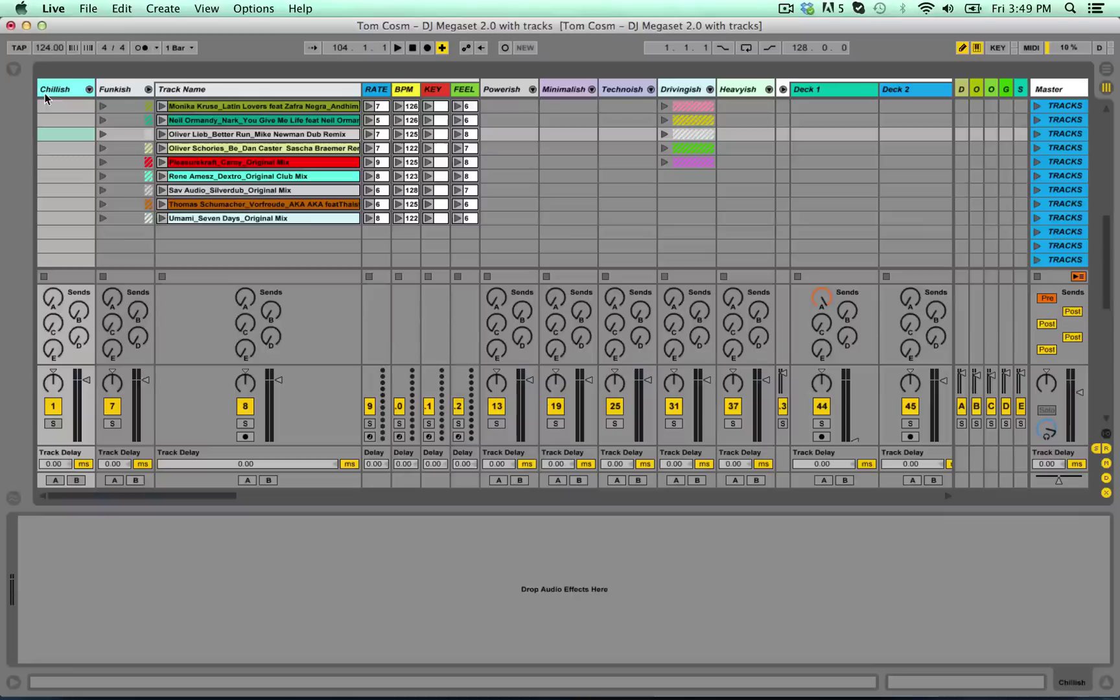
left_click(141, 89)
left_click(503, 89)
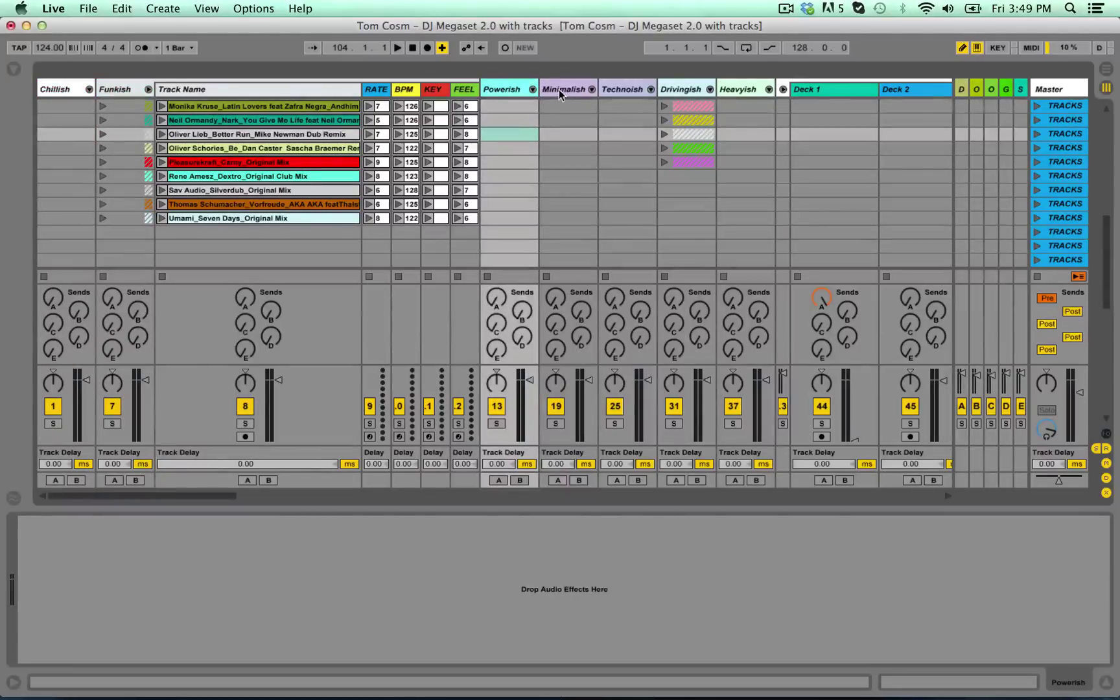
left_click(562, 89)
left_click(621, 90)
left_click(663, 91)
left_click(724, 87)
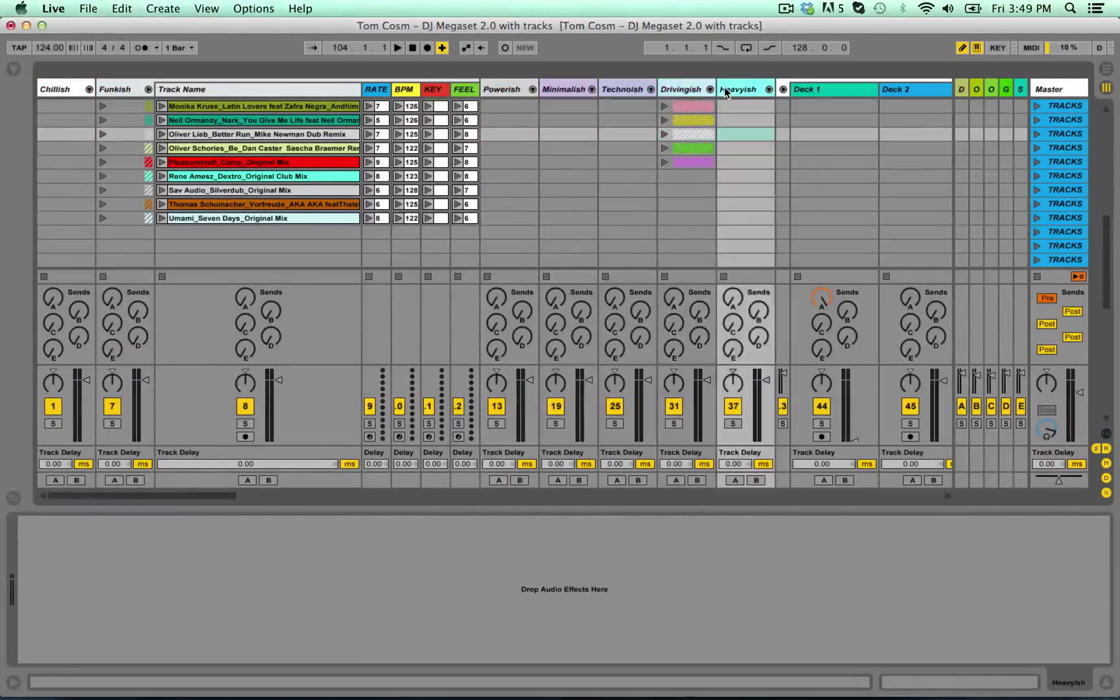
left_click(674, 88)
left_click(600, 86)
left_click(579, 89)
left_click(501, 86)
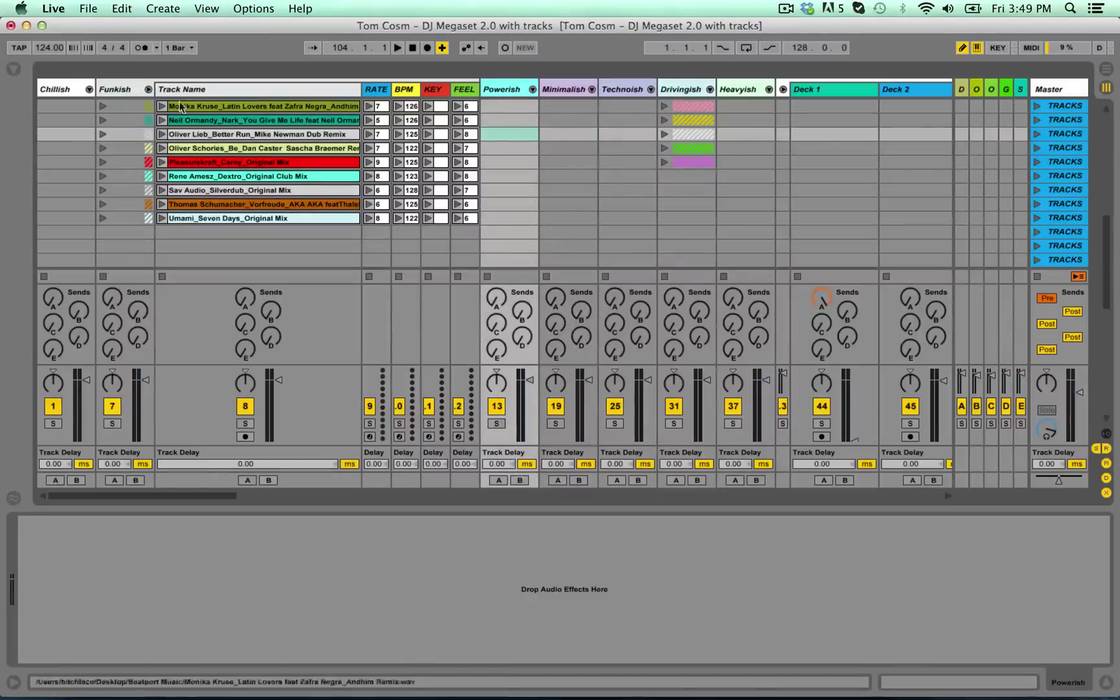
left_click(114, 90)
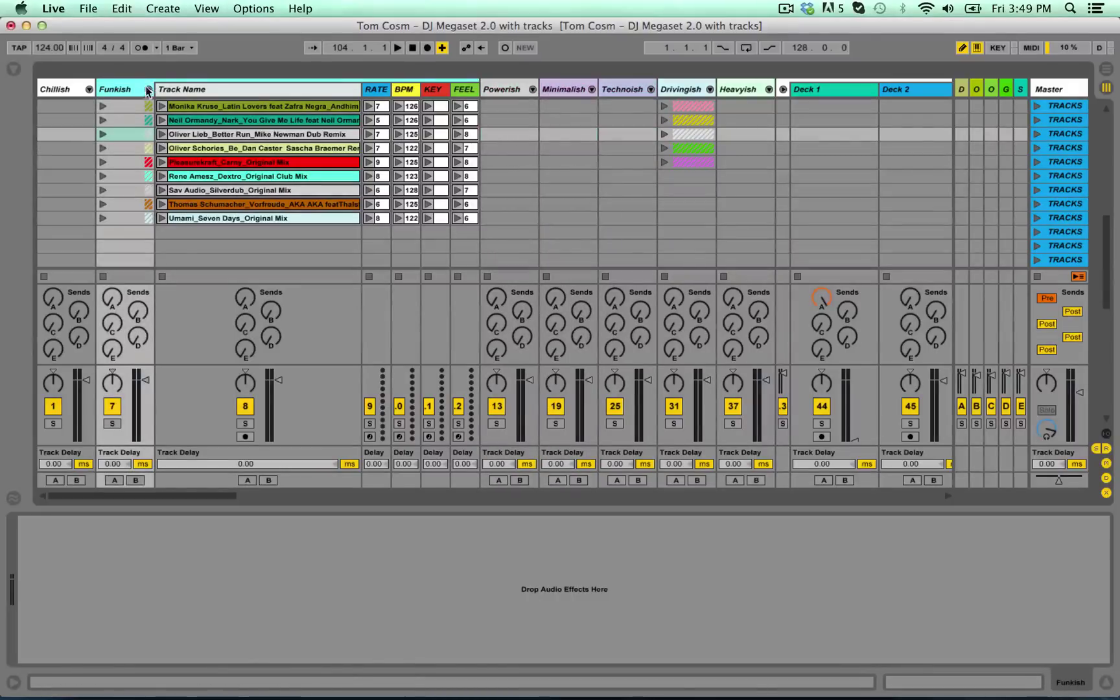
left_click(257, 88)
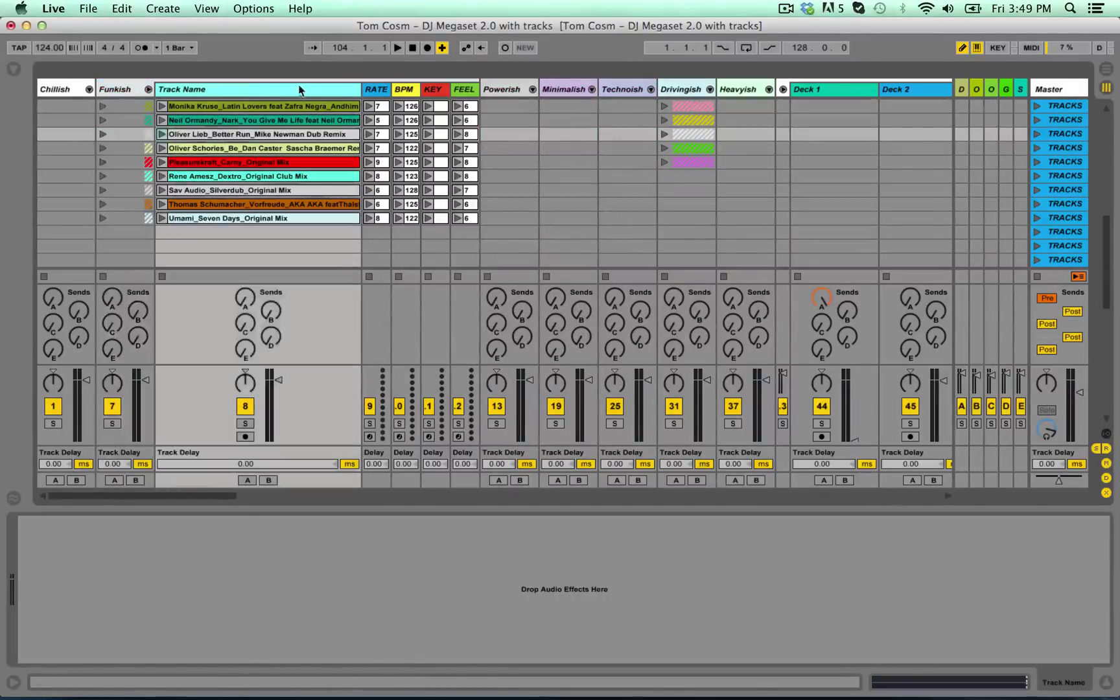
Add Rene Amesz_Dextro_Original Club Mix.wav from Finder's For Tutorial folder to the first empty Track Name slot below Umami_Seven Days
left_click(485, 690)
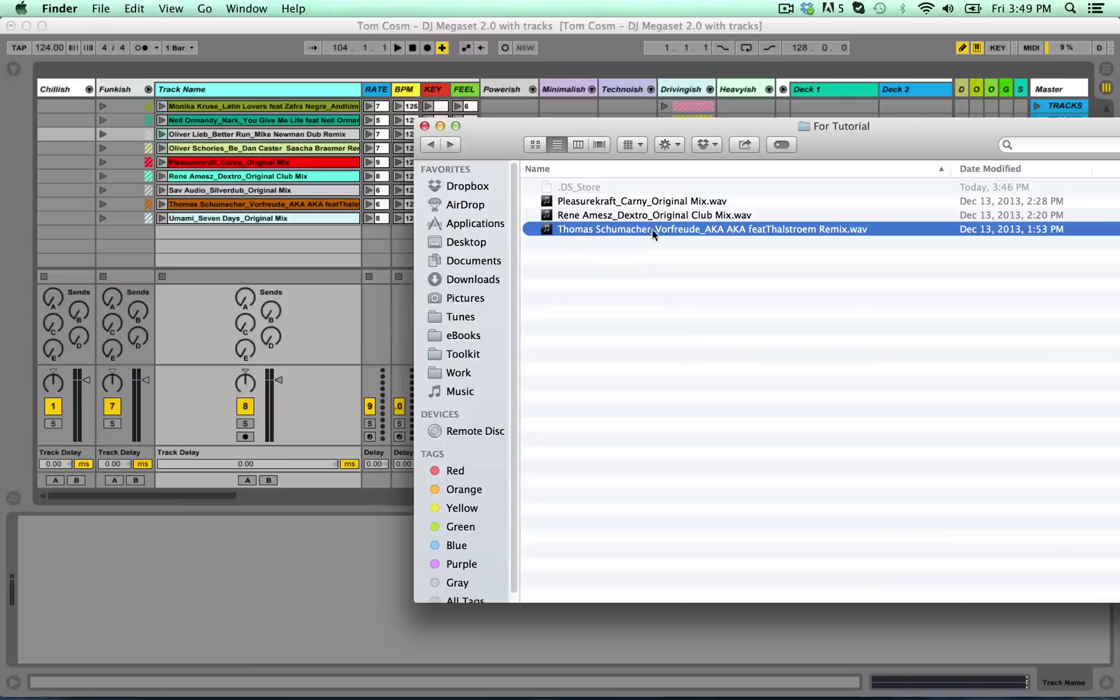
left_click(613, 217)
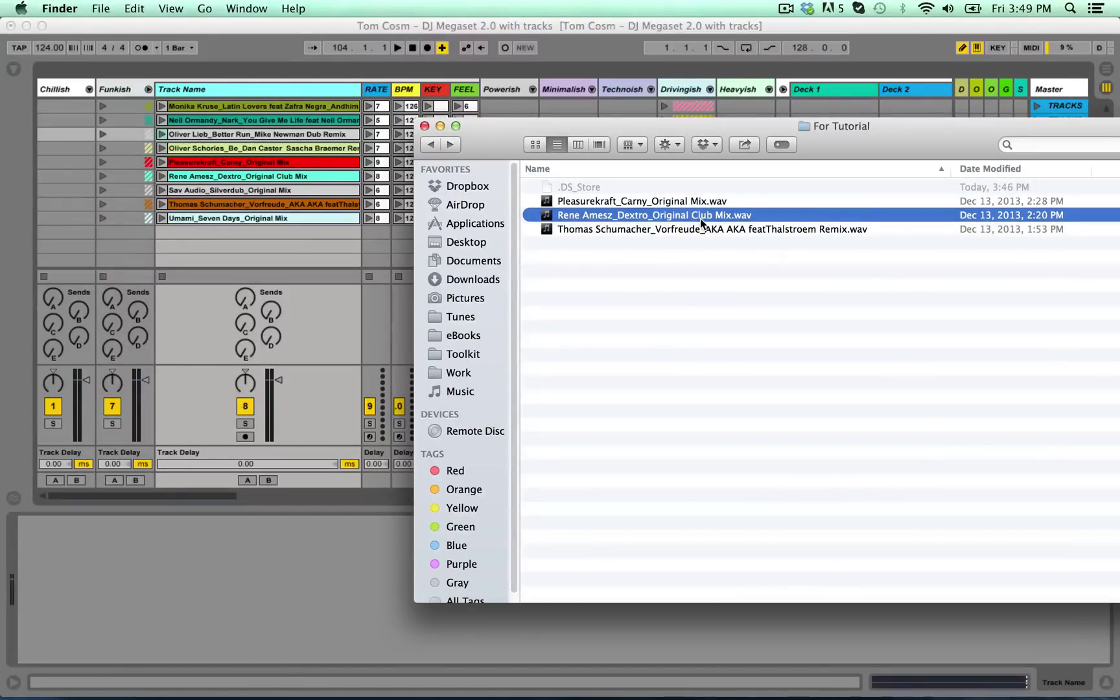
left_click_drag(700, 219, 233, 243)
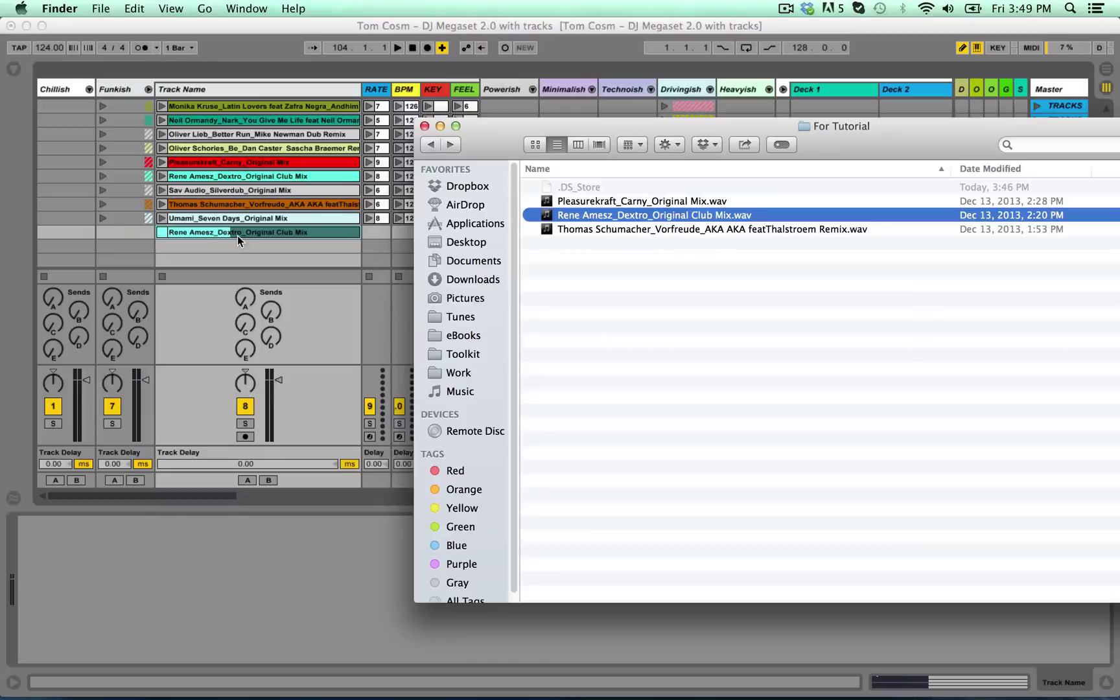
left_click(237, 235)
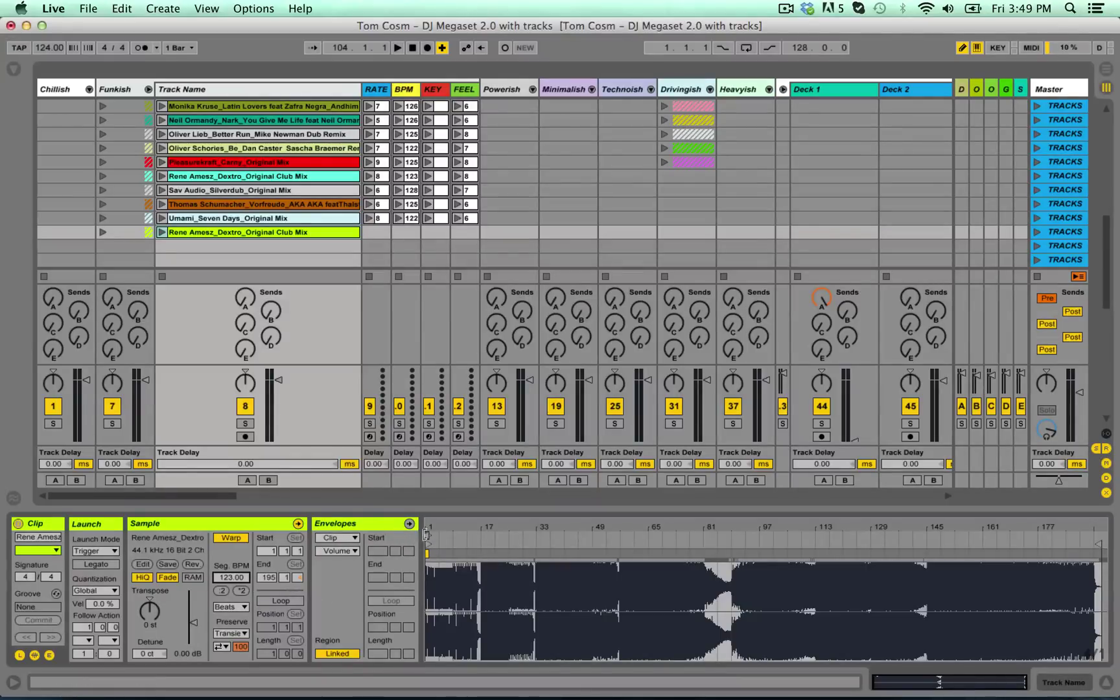
Audition the start of the new Rene Amesz_Dextro clip and set 1.1.1 at its first kick transient
left_click_drag(428, 525, 429, 566)
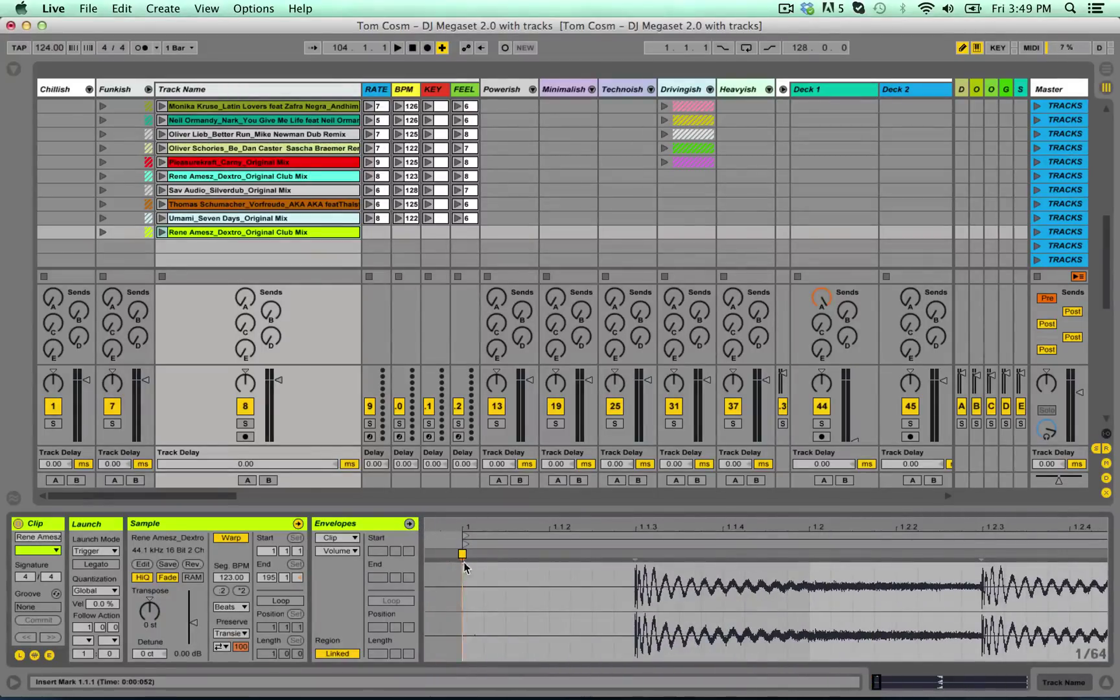
left_click(461, 572)
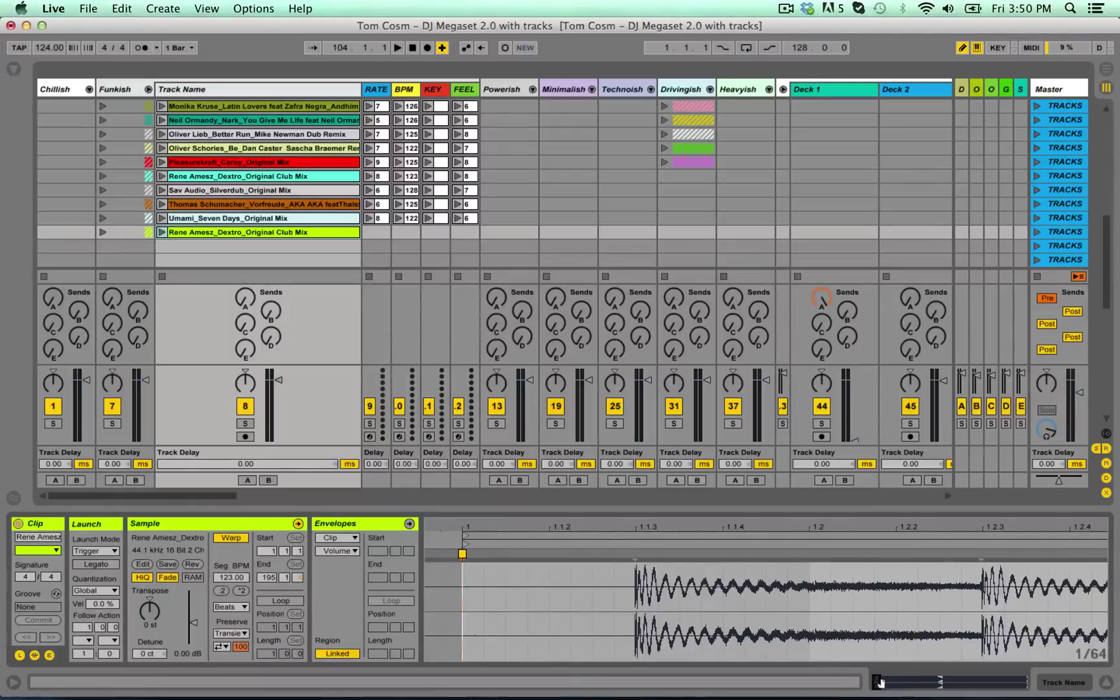
left_click_drag(879, 681, 878, 670)
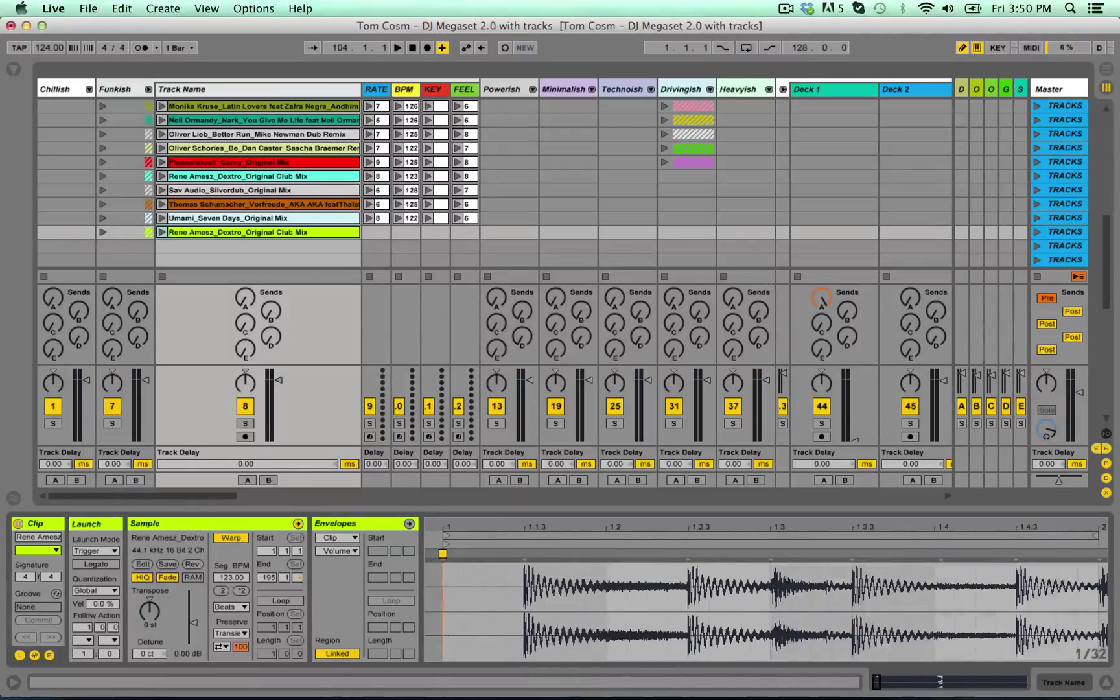
left_click(161, 233)
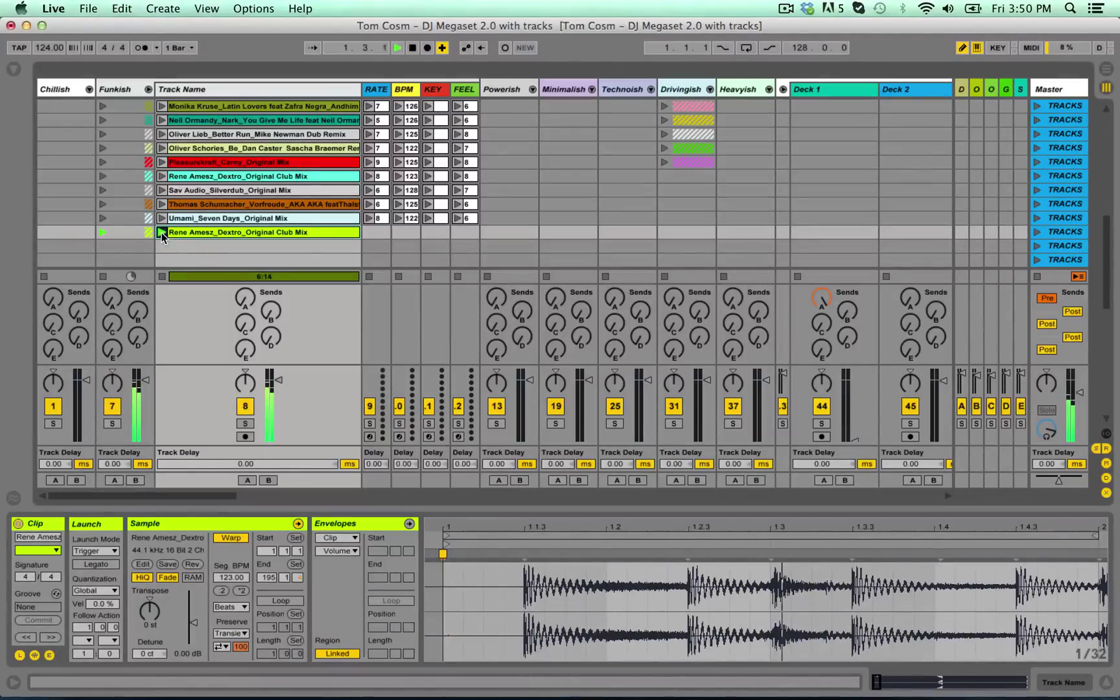
left_click(162, 276)
key("space")
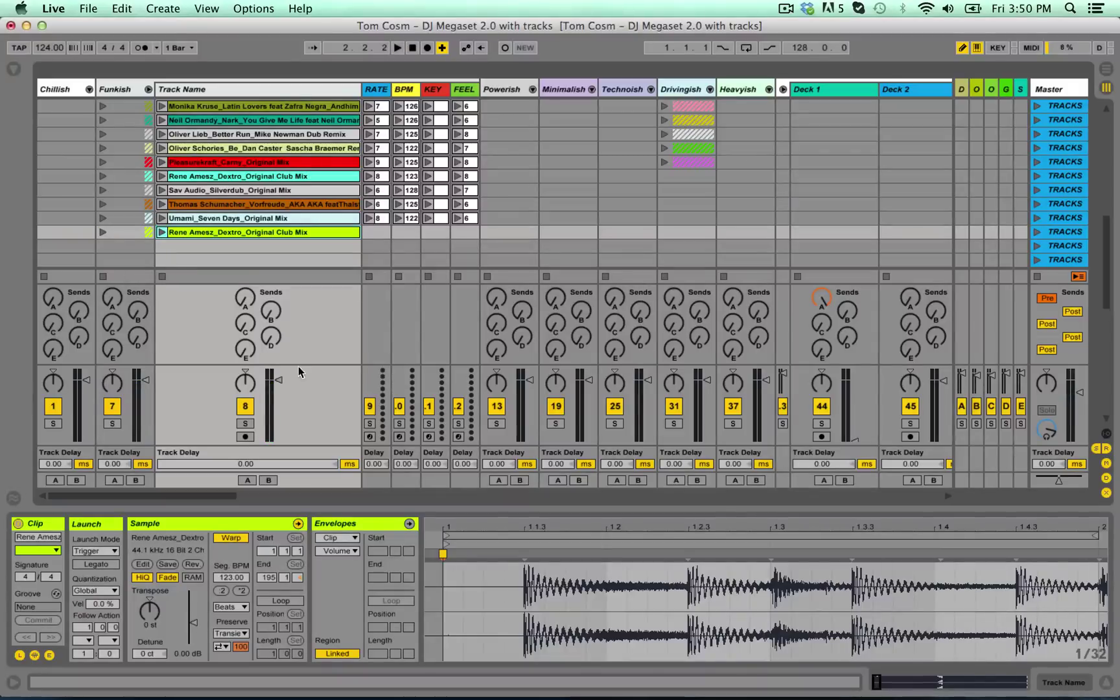
right_click(524, 555)
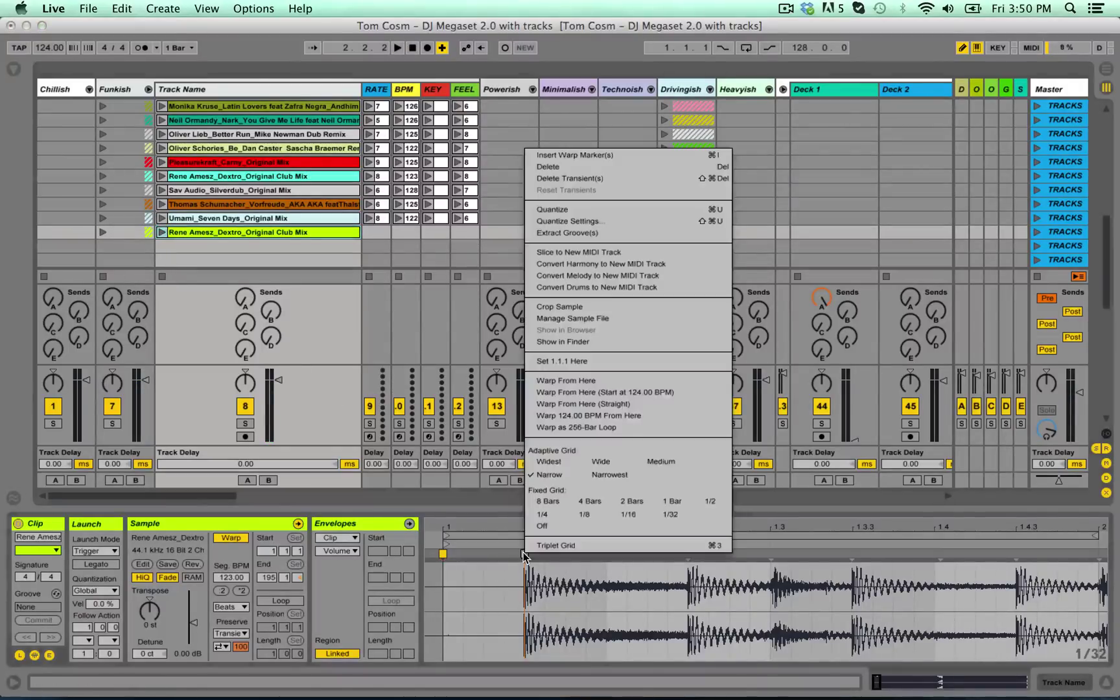
left_click(642, 360)
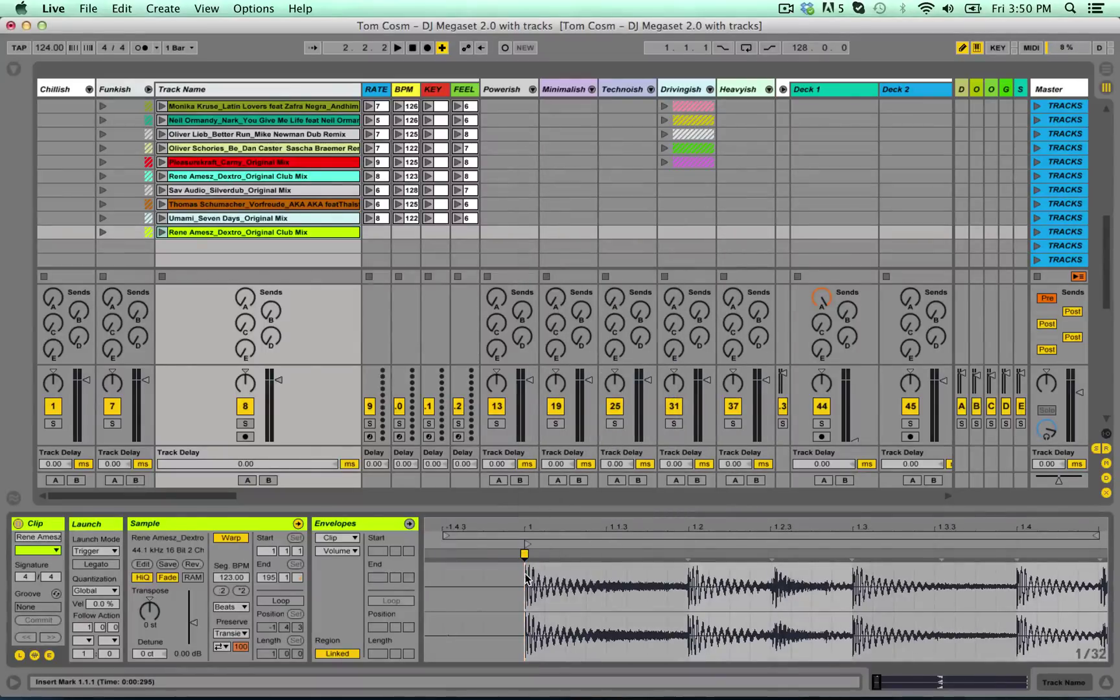
Play the Rene Amesz_Dextro clip from its new start point and check its beats against the grid
scroll(541, 589, "right", 3)
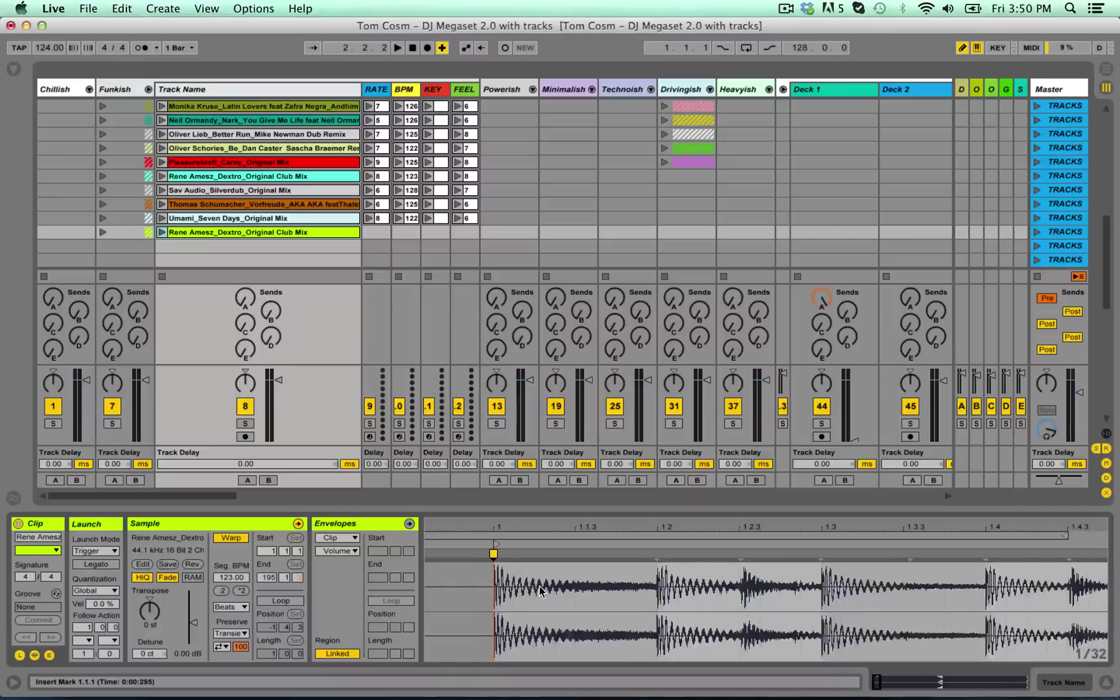
scroll(512, 573, "left", 2)
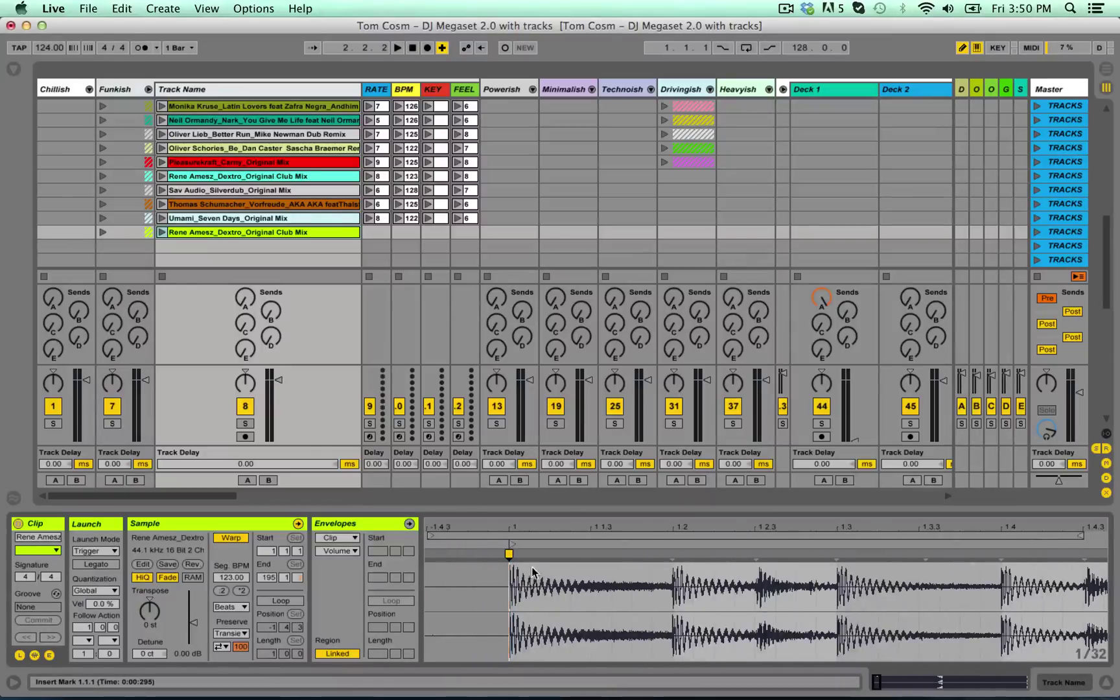
scroll(531, 566, "right", 2)
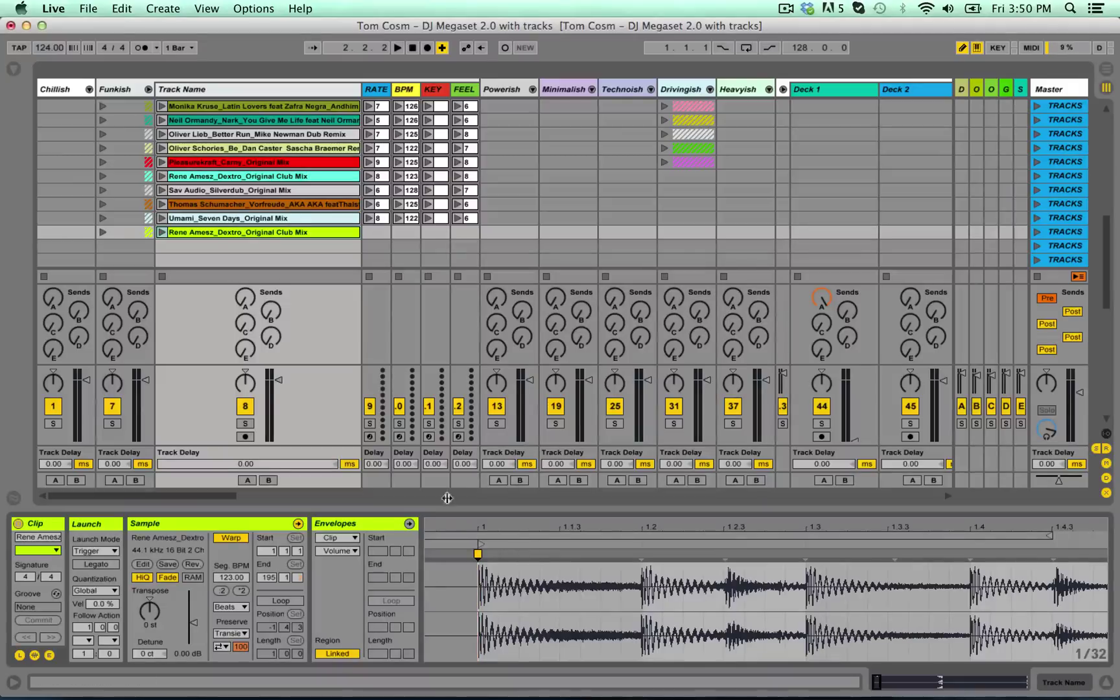
left_click(162, 232)
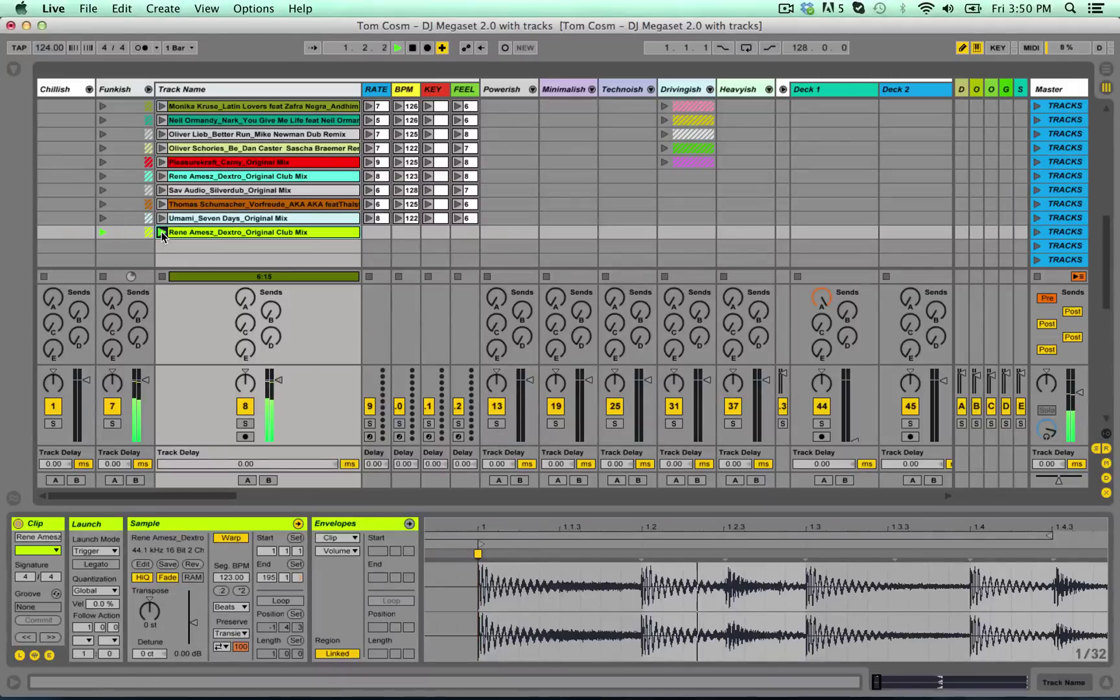
left_click_drag(878, 684, 879, 591)
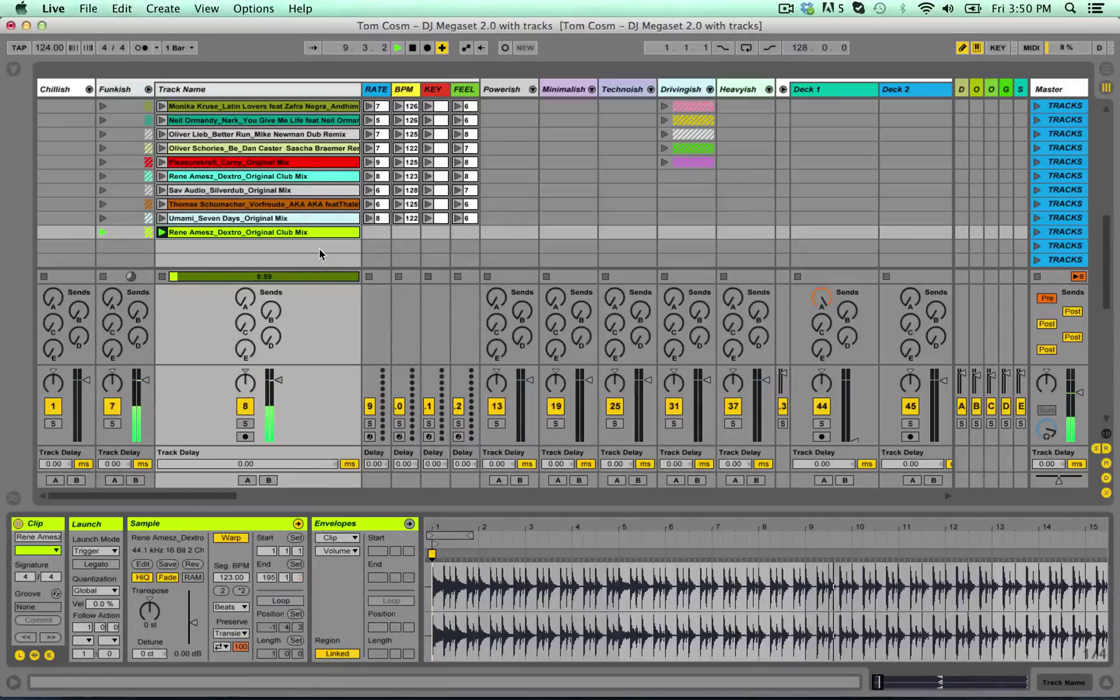
Add Pleasurekraft_Carny_Original Mix.wav from Finder's For Tutorial folder to the Track Name slot below the new Rene Amesz_Dextro clip
scroll(297, 257, "down", 2)
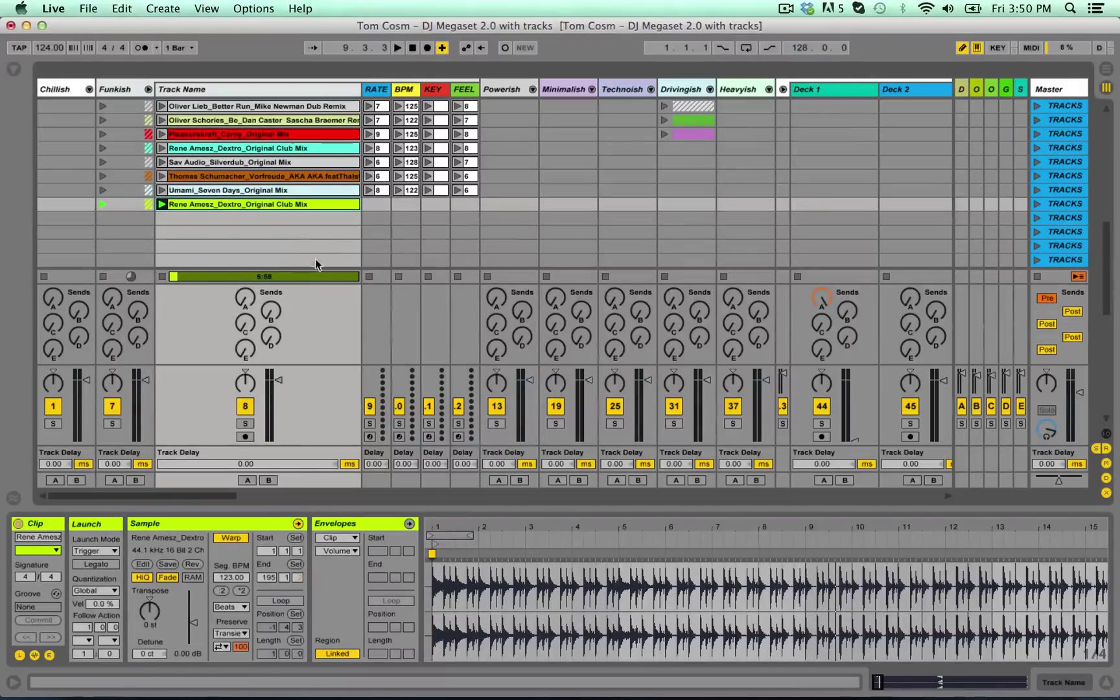
left_click(486, 693)
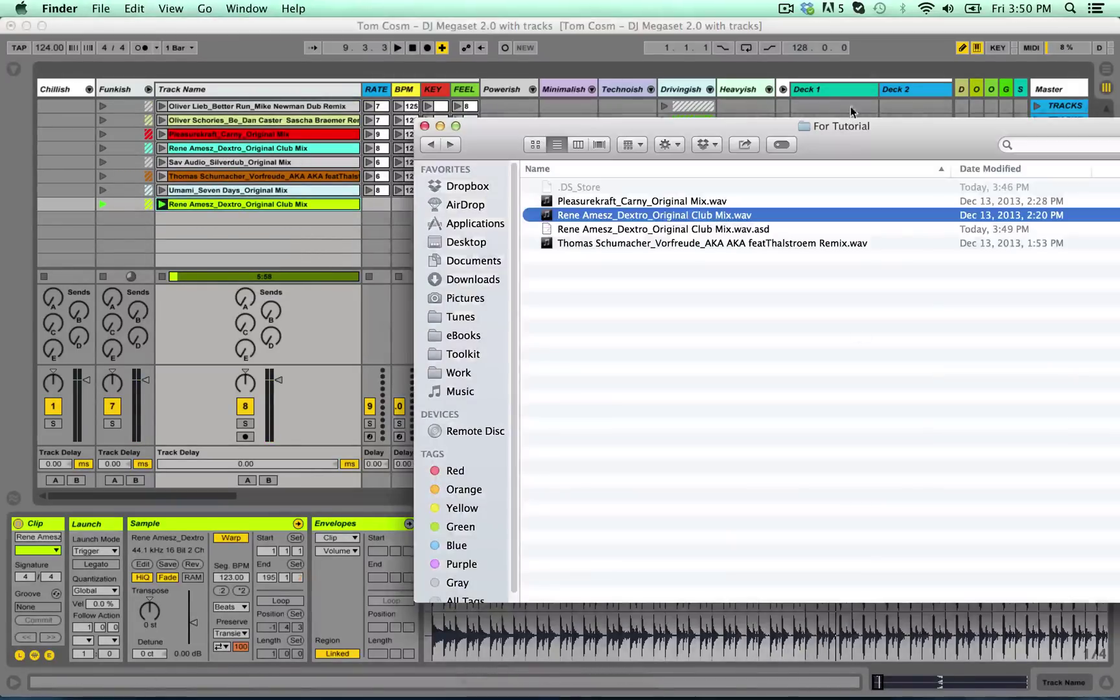
left_click_drag(626, 203, 257, 219)
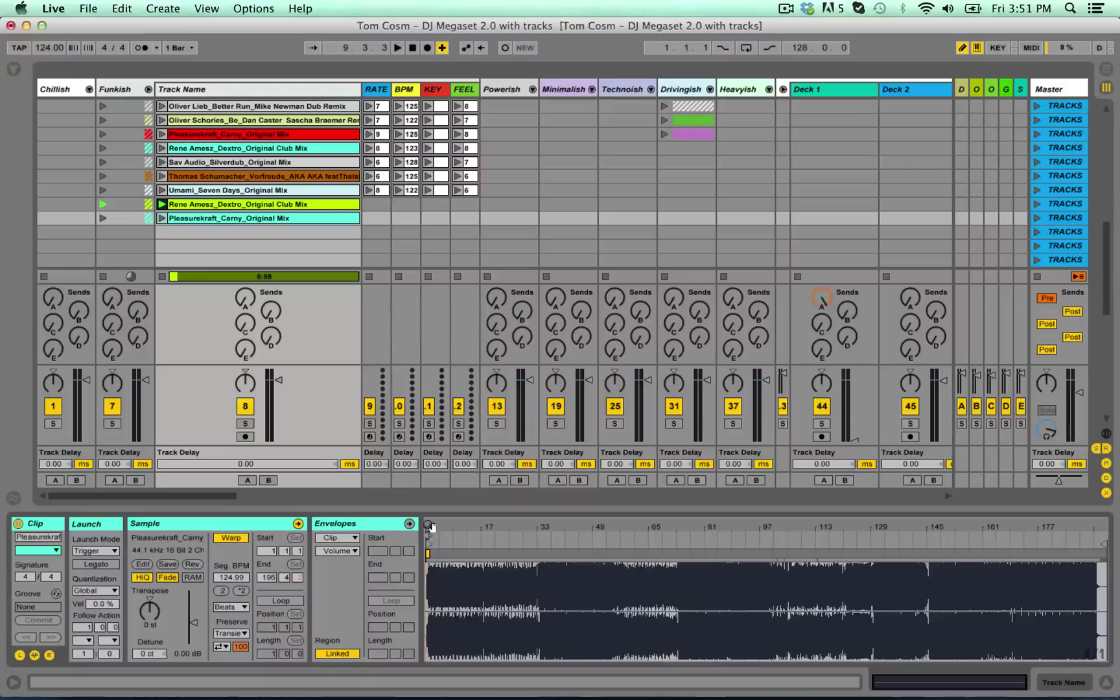
Play the opening of the new Pleasurekraft_Carny clip and compare its first beats with the grid
left_click_drag(430, 527, 431, 614)
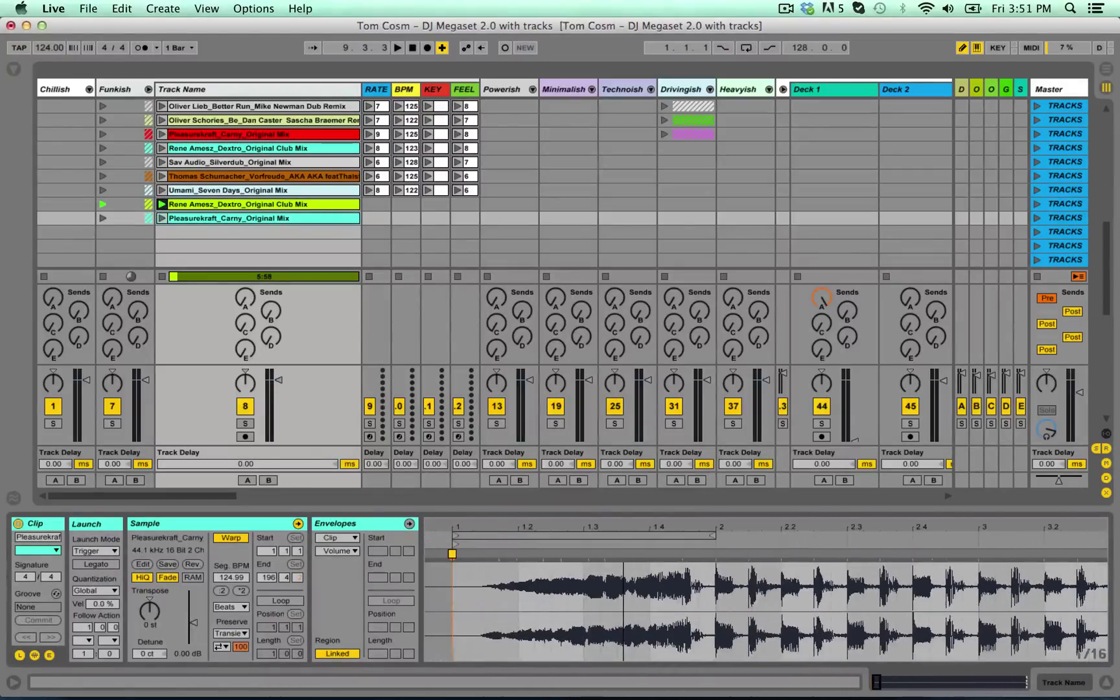
left_click_drag(623, 614, 629, 615)
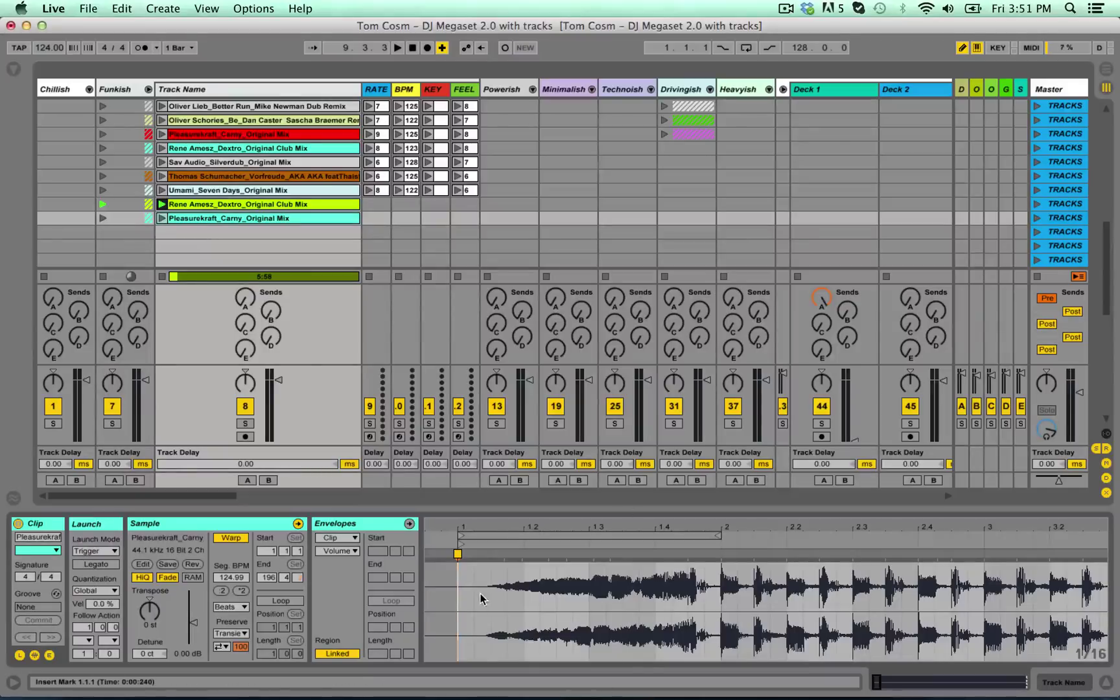
left_click(163, 217)
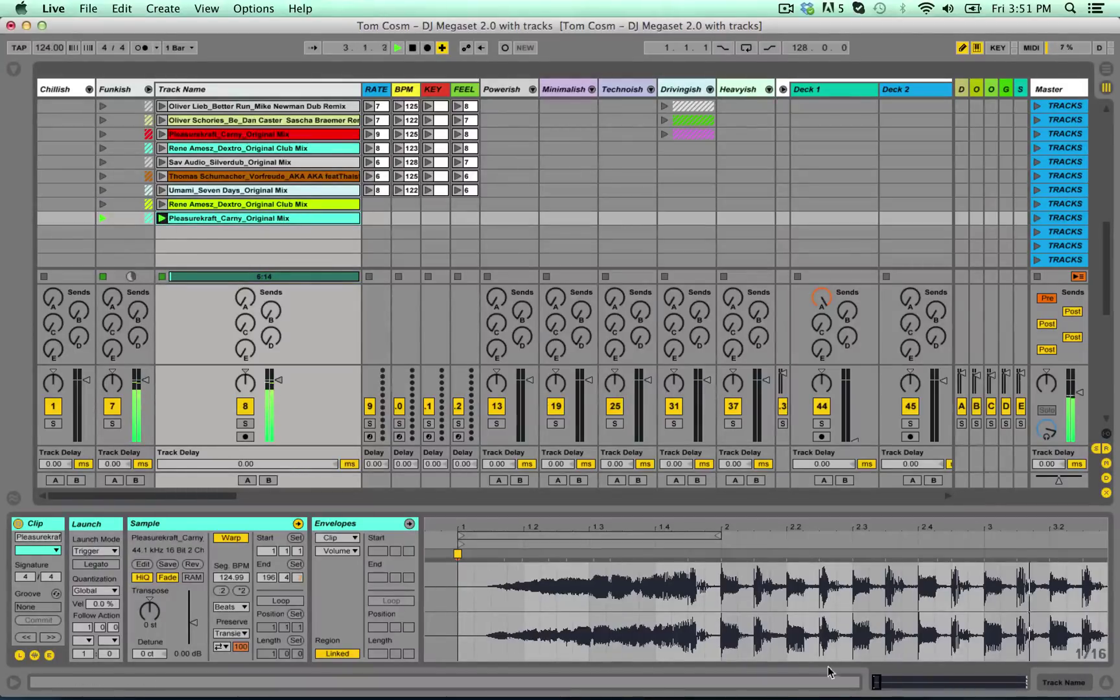
left_click(162, 277)
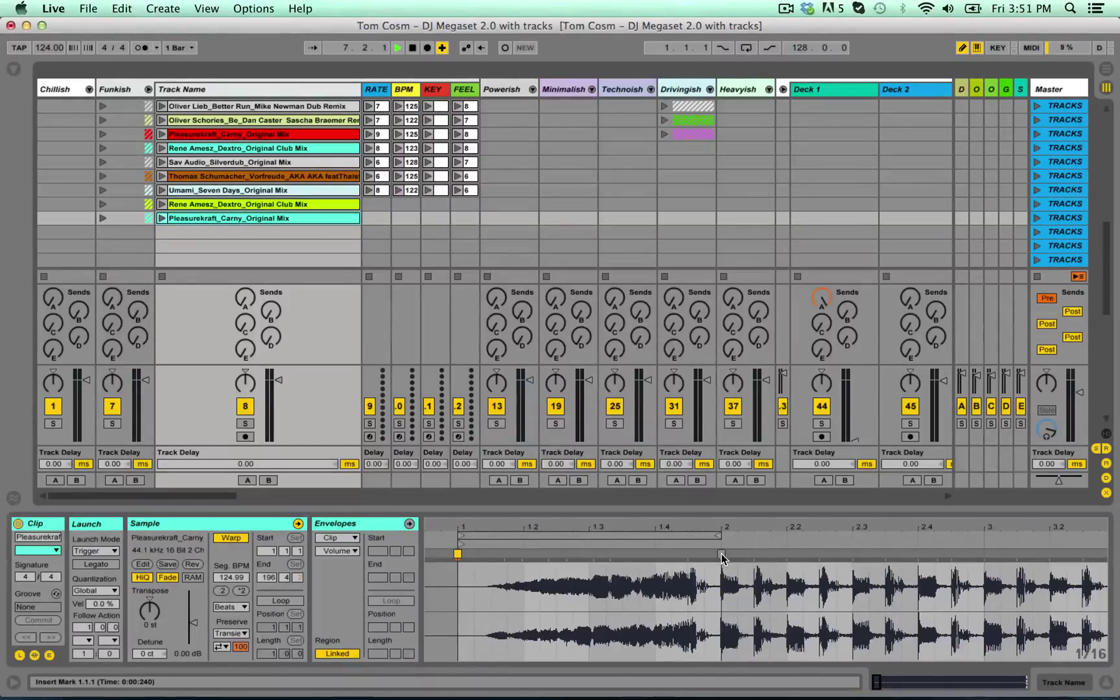
Try to shift the Pleasurekraft_Carny transient at bar 2 slightly later, and play the clip from its start
left_click_drag(722, 556, 725, 554)
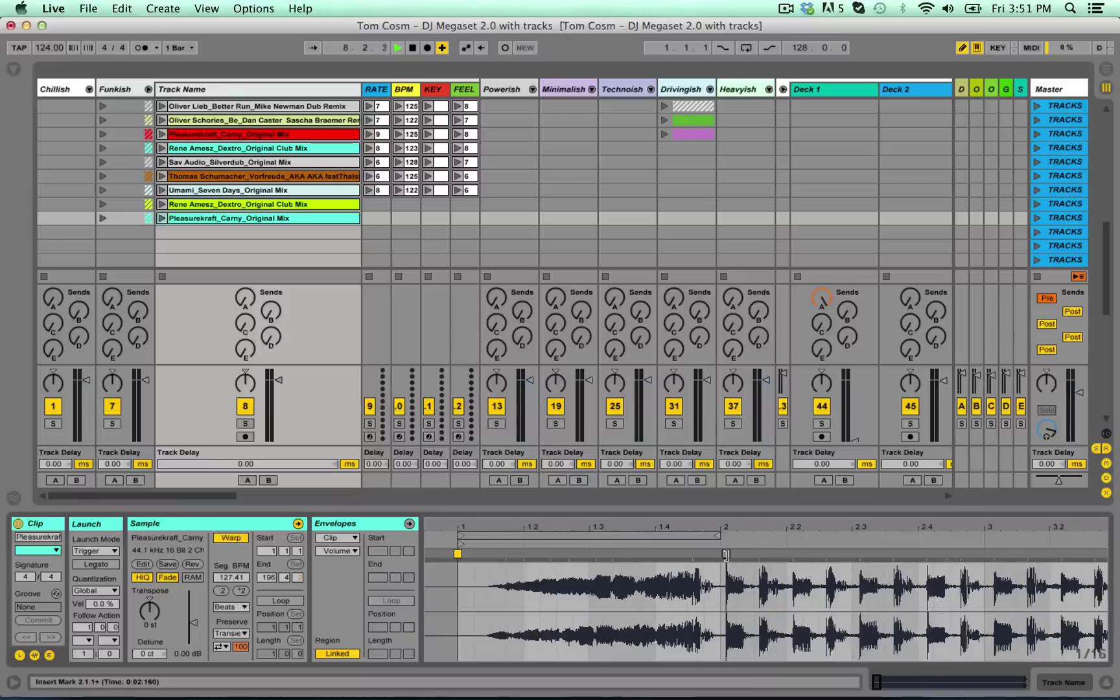
scroll(830, 600, "right", 4)
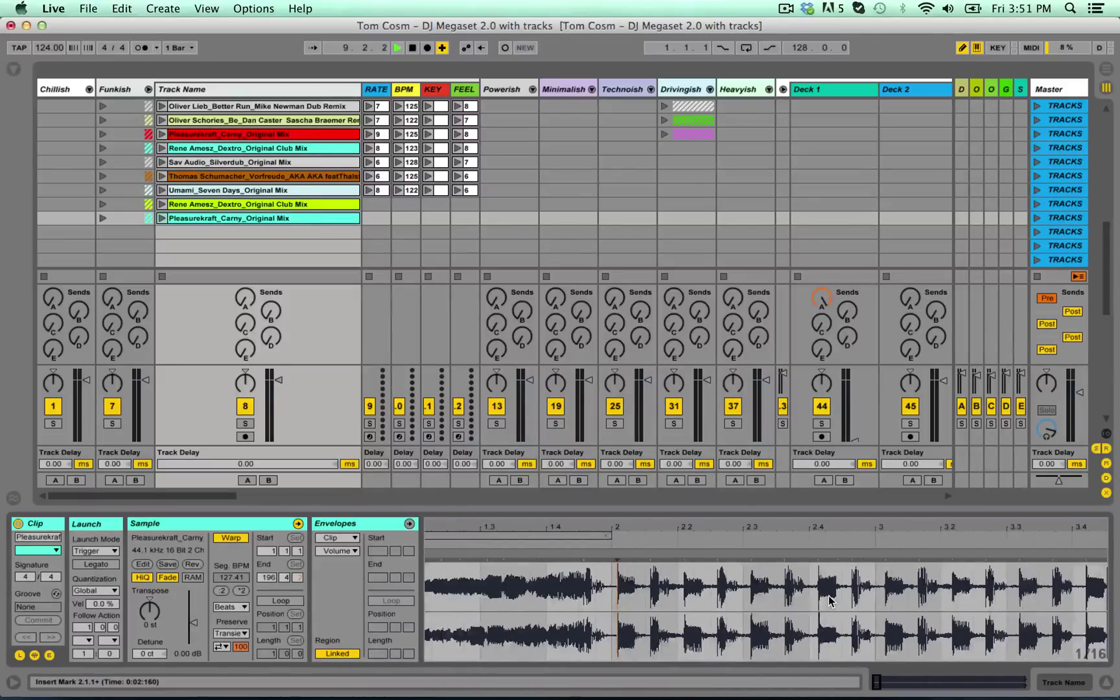
scroll(831, 601, "left", 3)
scroll(830, 600, "right", 5)
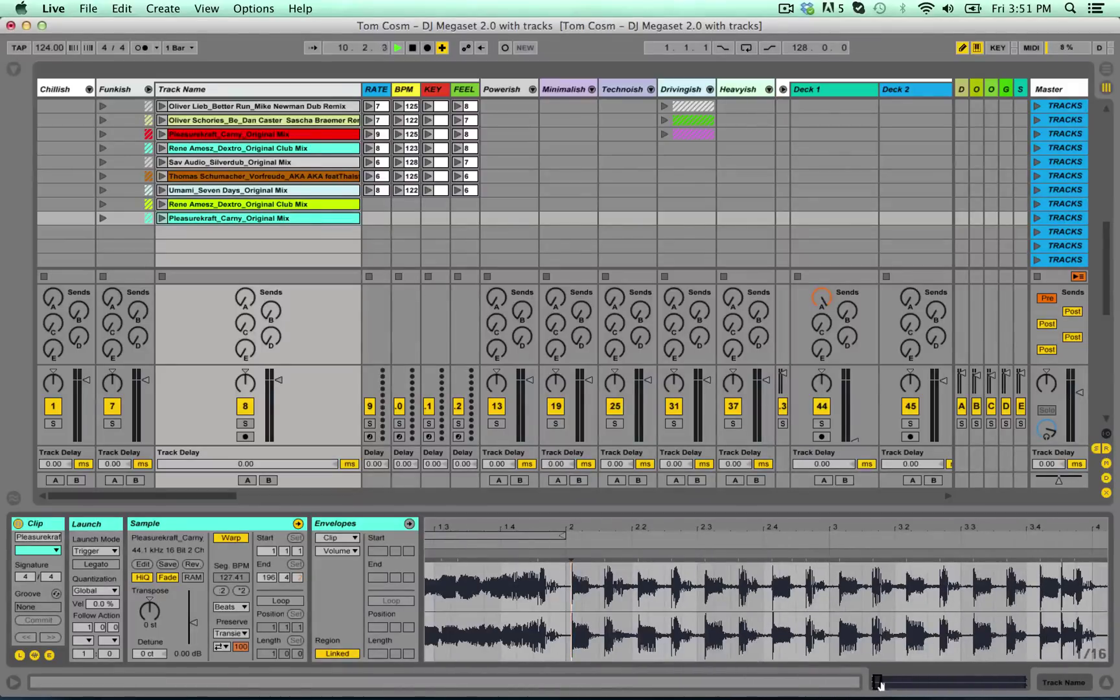
left_click_drag(876, 682, 857, 680)
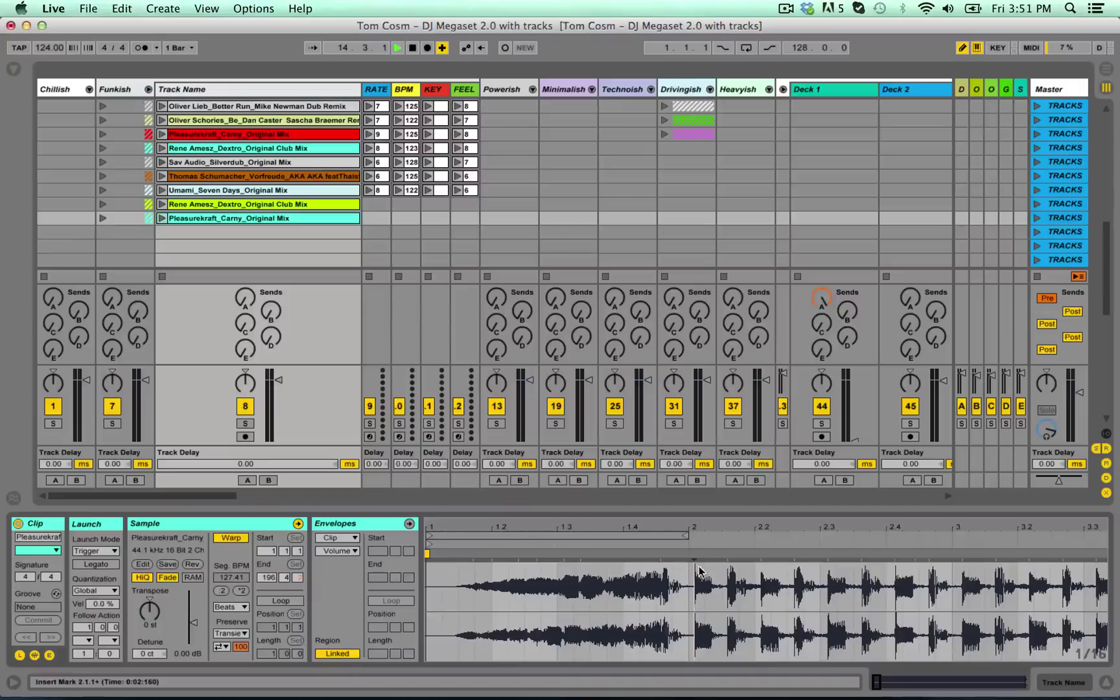
left_click(160, 215)
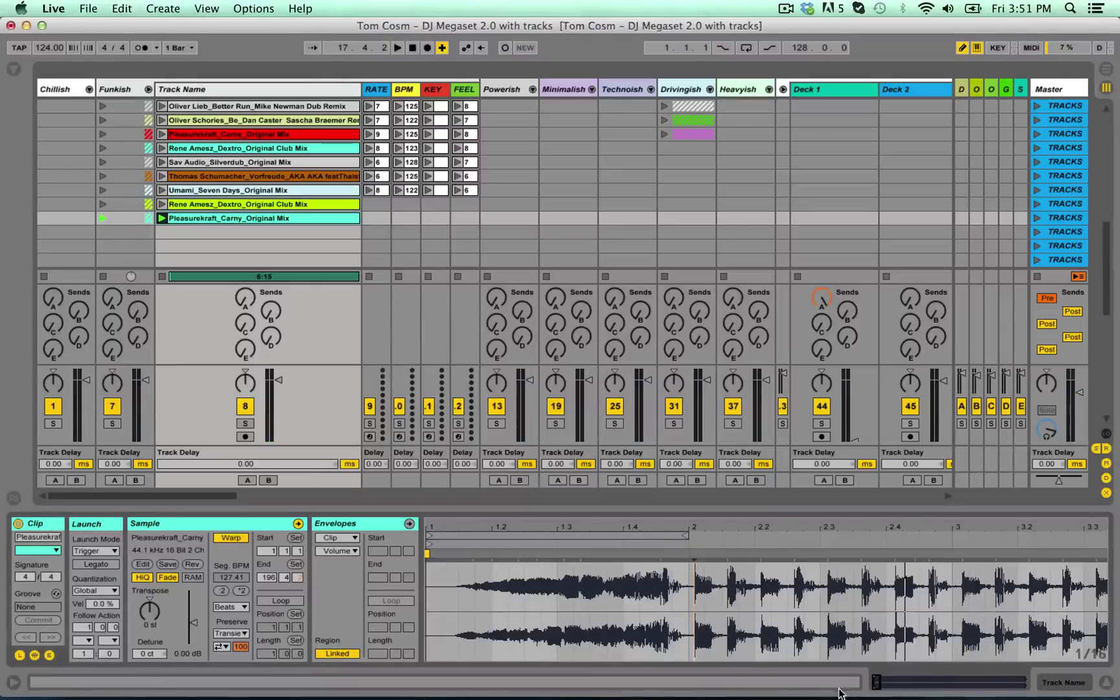
Set 1.1.1 at the first kick transient of the Pleasurekraft_Carny clip, near 1.4.3 after the intro swell
left_click_drag(880, 682, 877, 699)
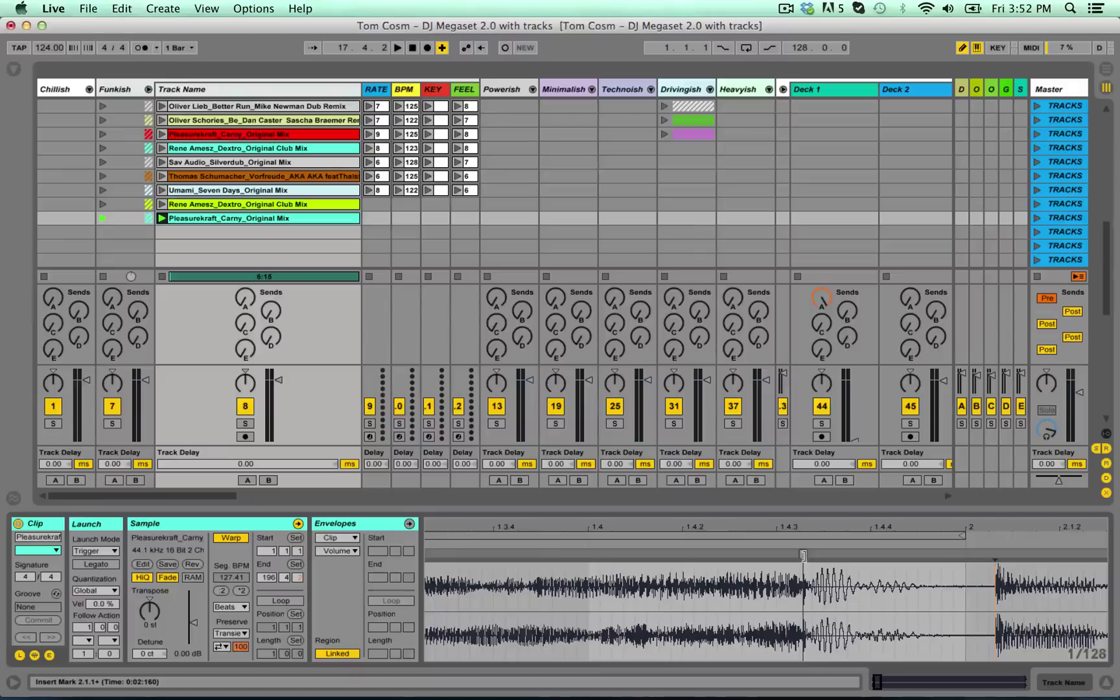
right_click(803, 554)
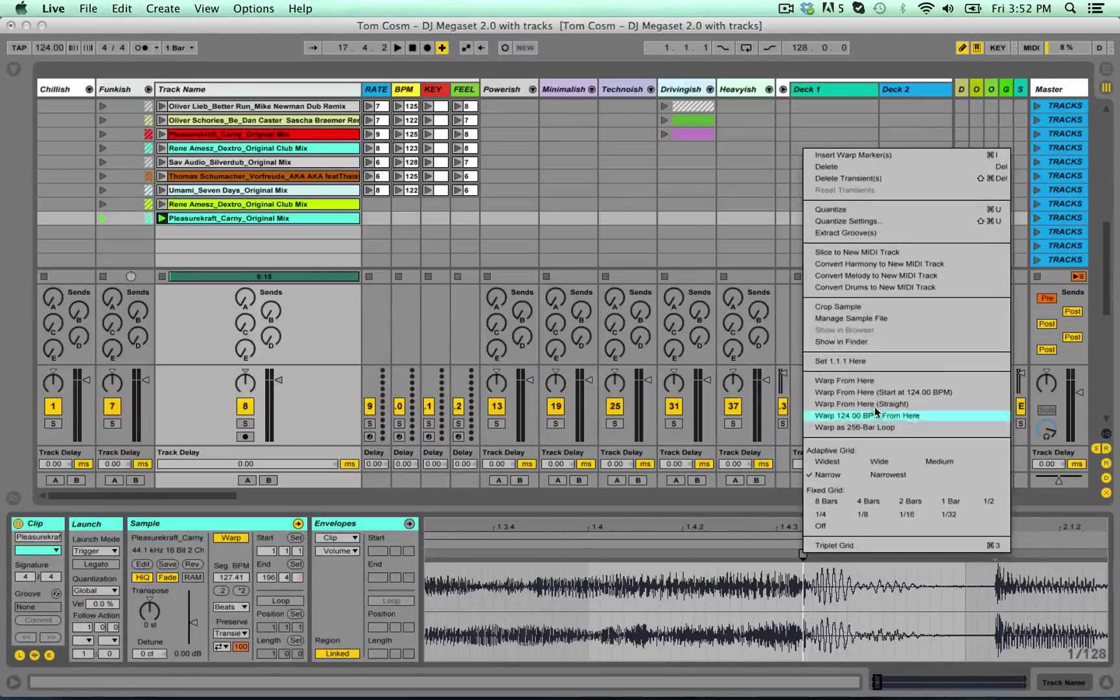
left_click(874, 362)
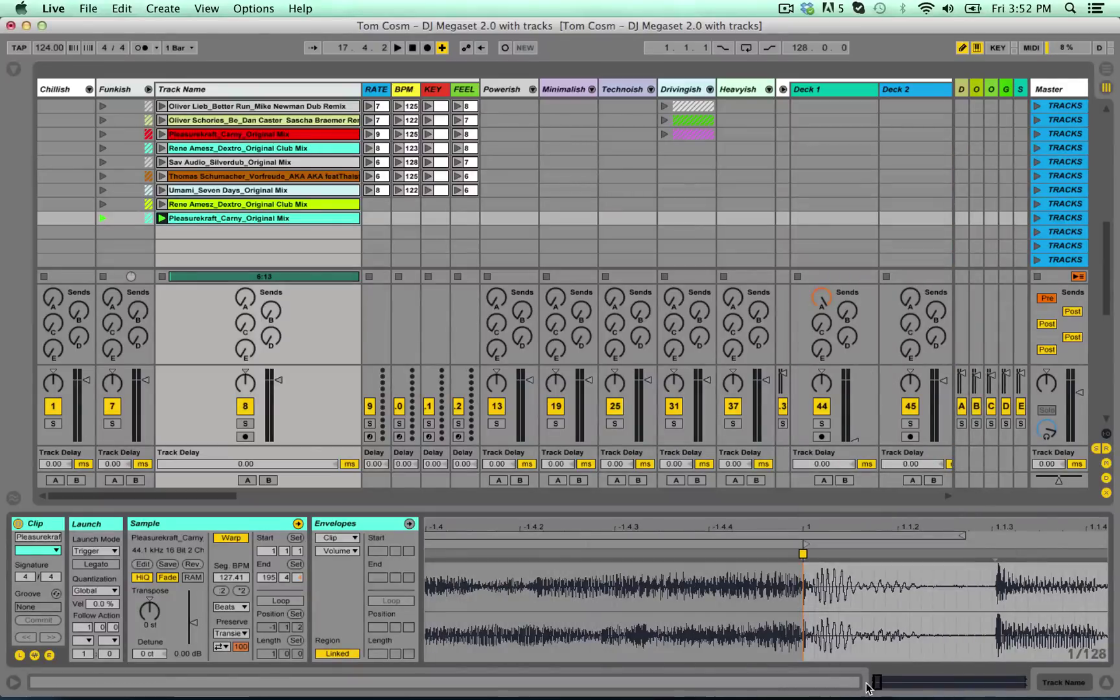
Play the Pleasurekraft_Carny clip from its new 1.1.1 and check the kicks against the grid
left_click_drag(879, 683, 880, 605)
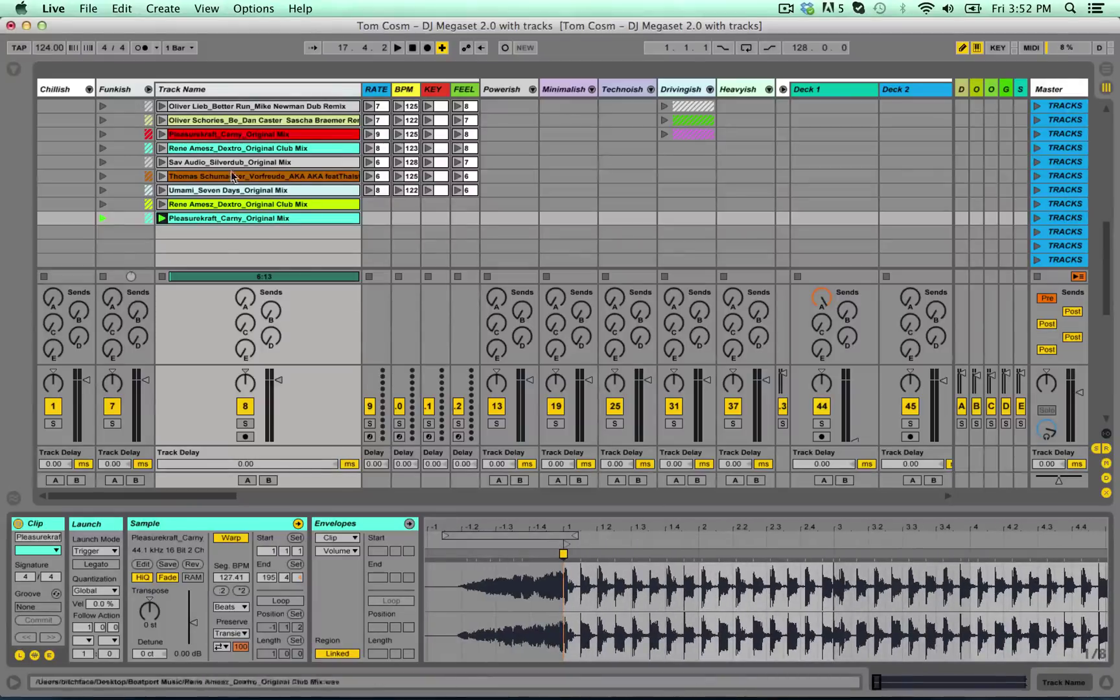
left_click(162, 219)
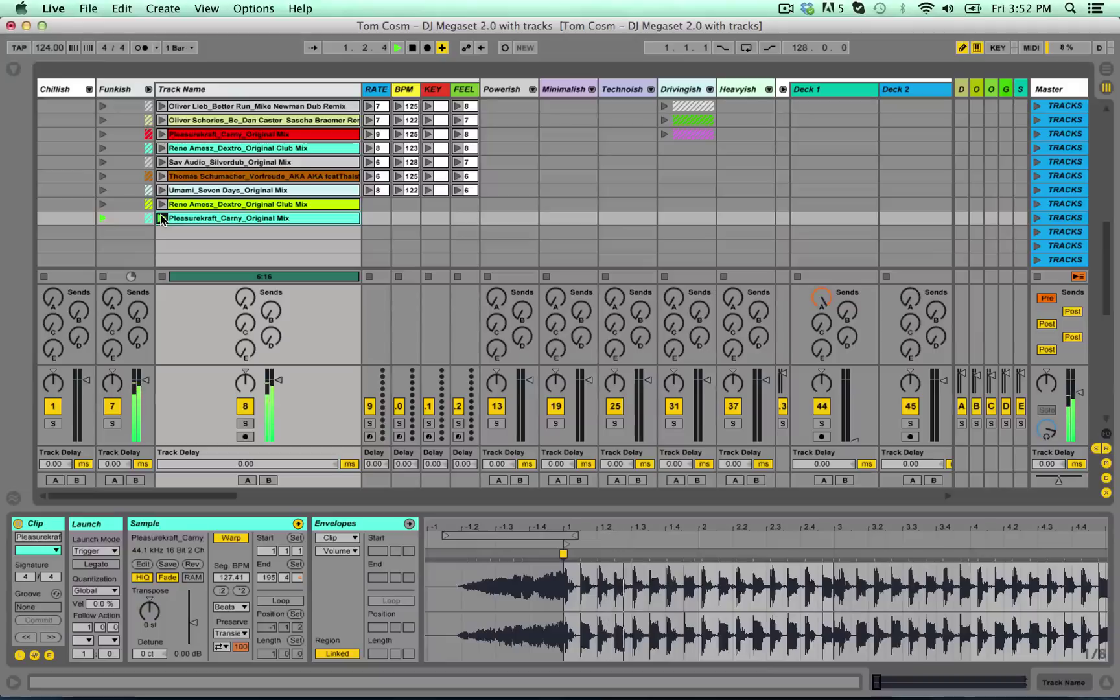
left_click(162, 276)
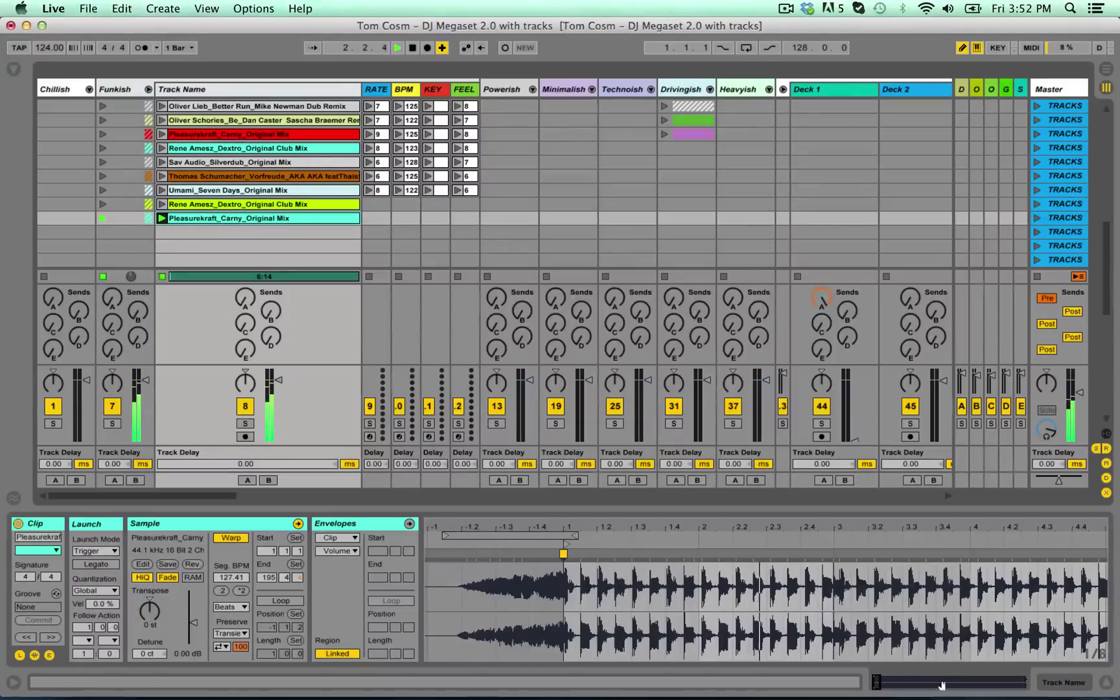
Set the Pleasurekraft_Carny clip's Seg. BPM to 125
left_click_drag(877, 683, 877, 692)
key("plus")
key("plus")
key("plus")
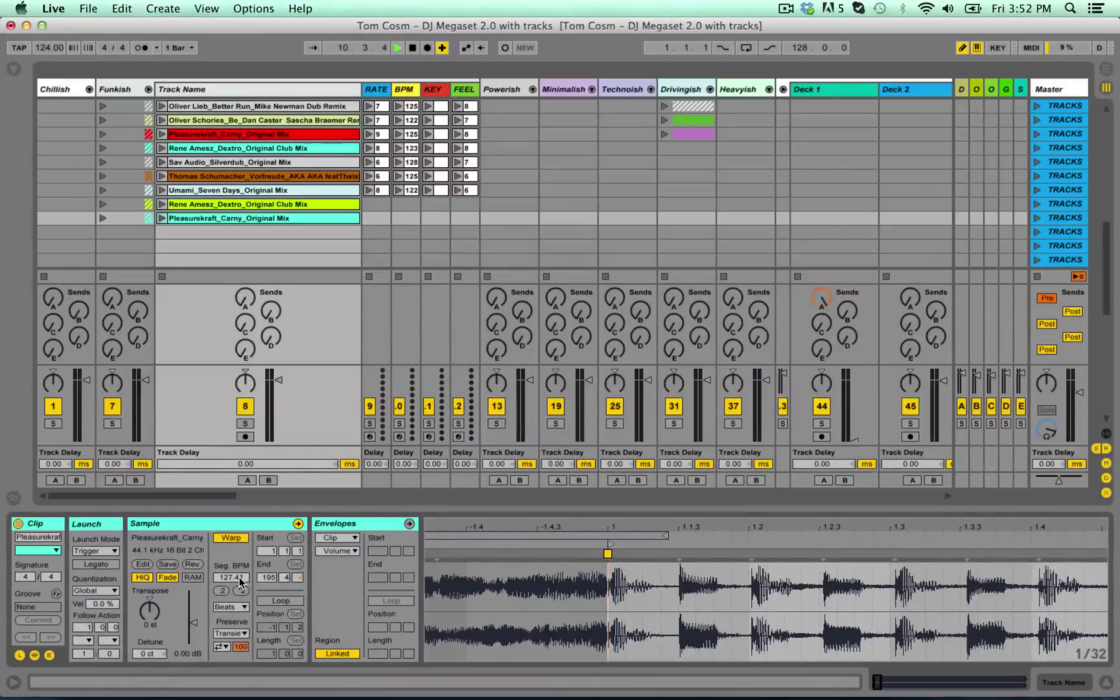
mouse_move(239, 578)
left_mouse_down()
mouse_move(230, 527)
mouse_move(230, 574)
left_mouse_up()
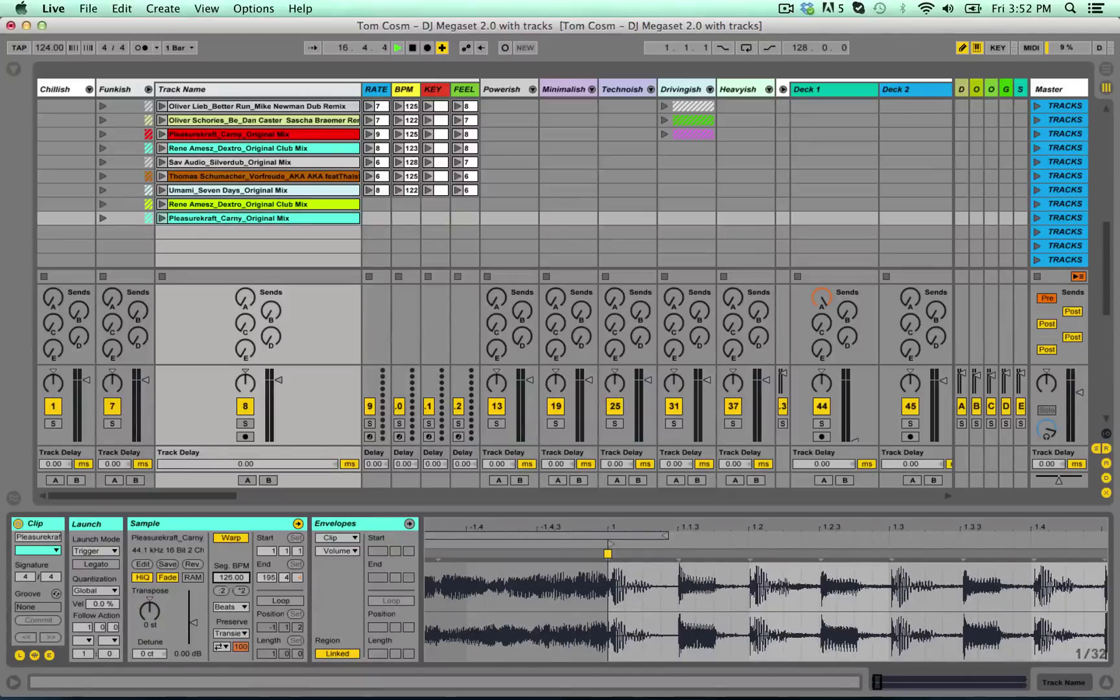
Try Seg. BPM values from 121 to 128 on the Pleasurekraft_Carny clip to compare how its beats shift against the grid
key("Down")
key("Down")
key("Down")
key("Down")
key("Down")
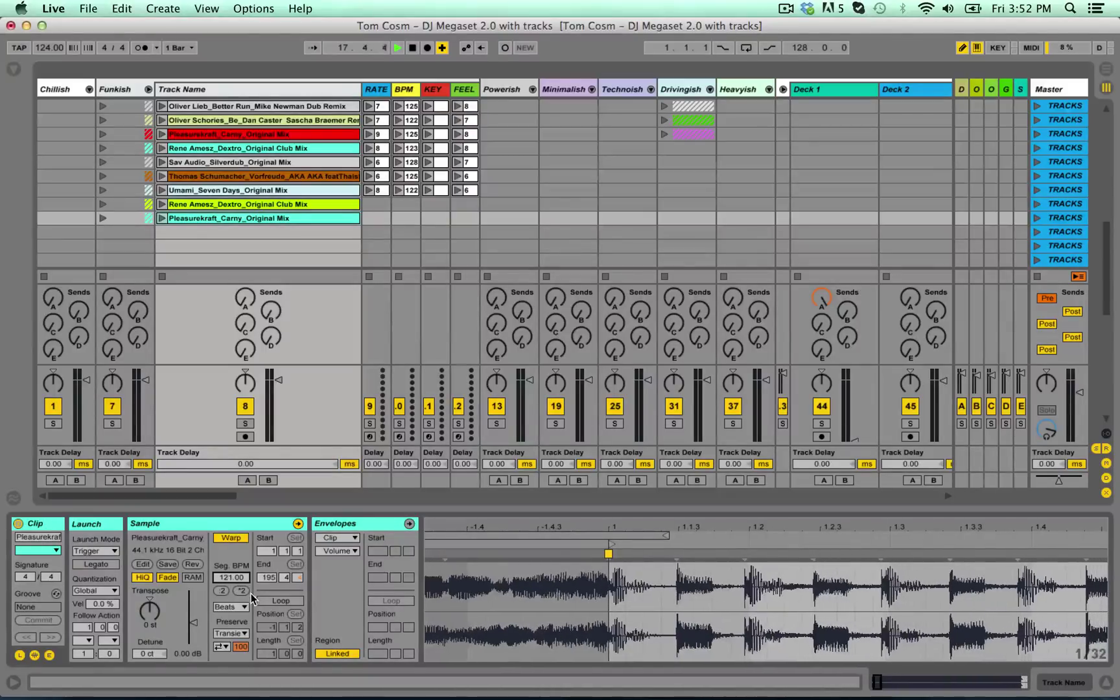
key("Up")
key("Up")
key("Up")
key("Up")
key("Up")
key("Up")
key("Up")
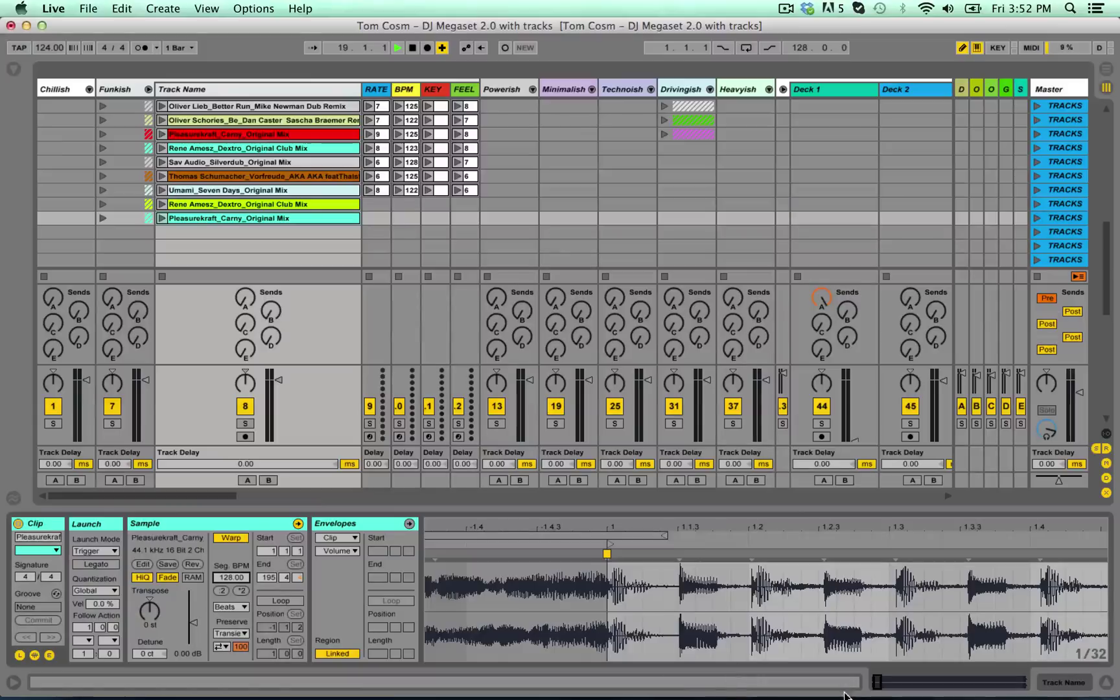
Check the kick alignment with the grid across the Pleasurekraft_Carny clip, around bars 25, 125 and 185
left_click_drag(879, 684, 882, 684)
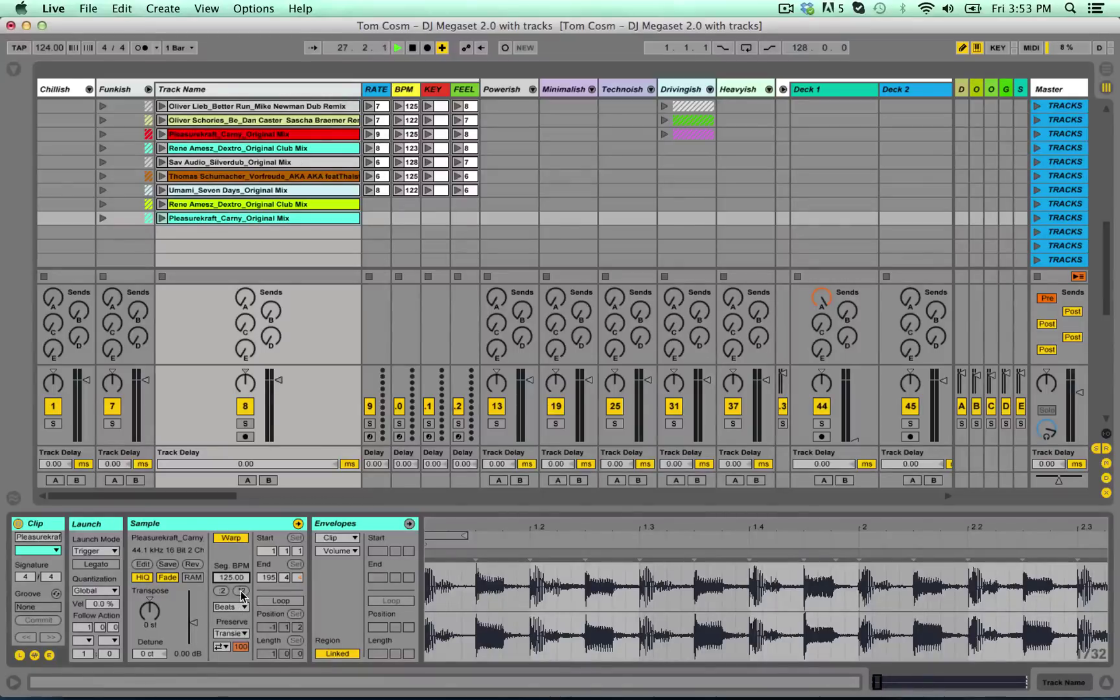
left_click(899, 687)
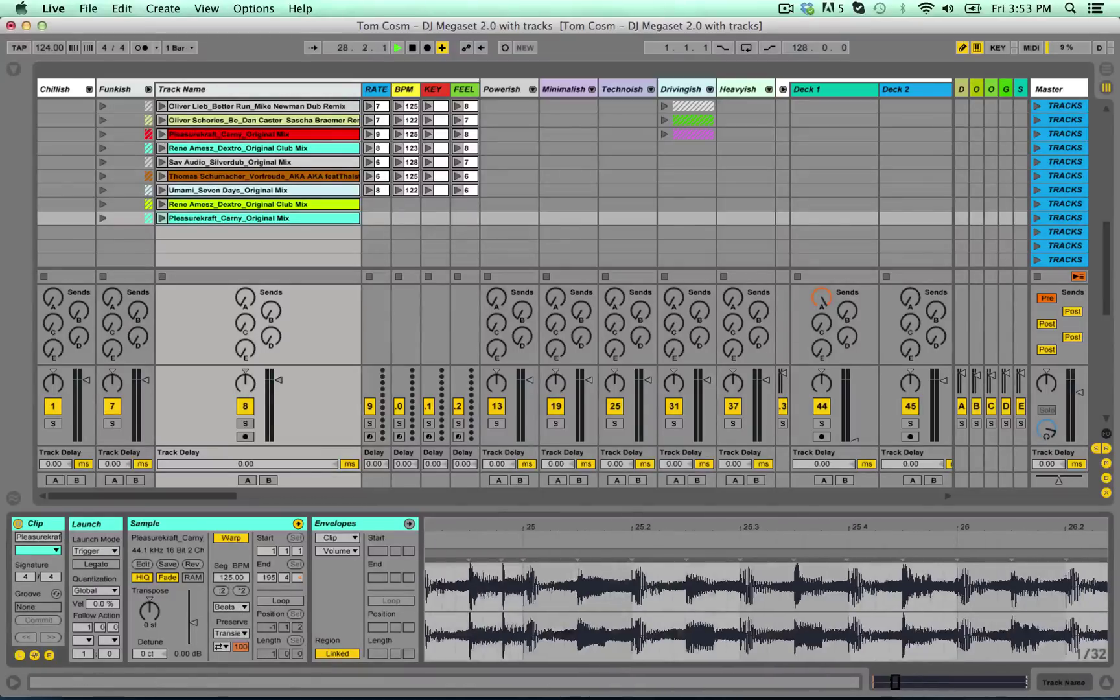
left_click(925, 684)
left_click(946, 685)
left_click(974, 684)
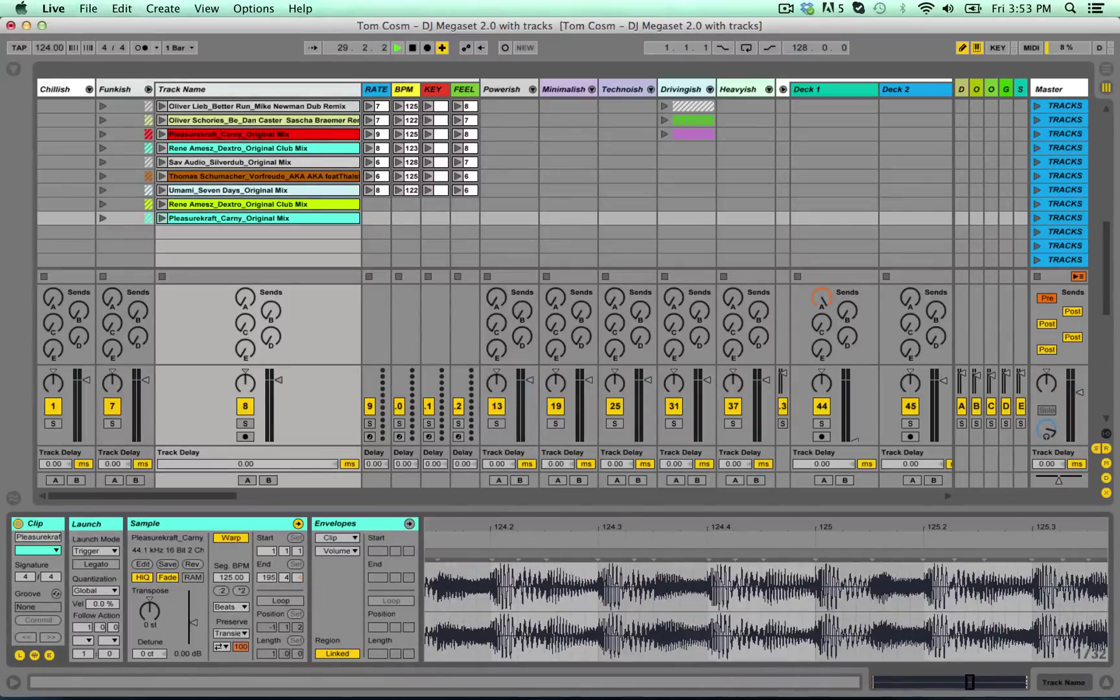
left_click_drag(1003, 682, 1015, 682)
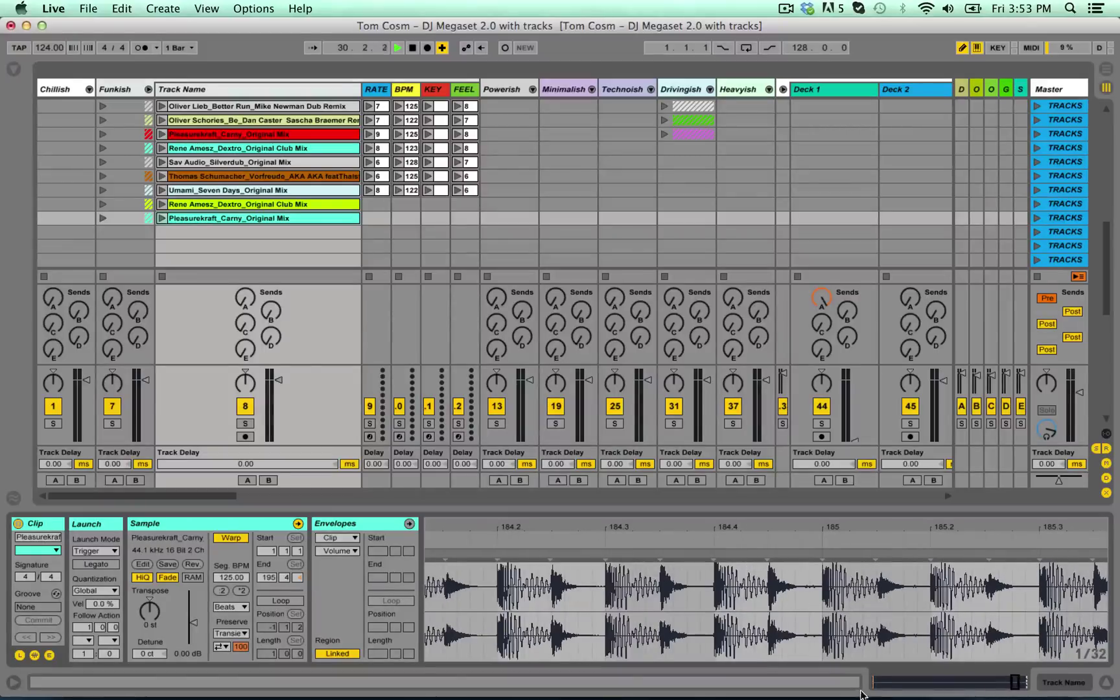
Move the Pleasurekraft_Carny clip's start marker back to -1.1.1 and play the clip from there
left_click_drag(875, 687, 878, 684)
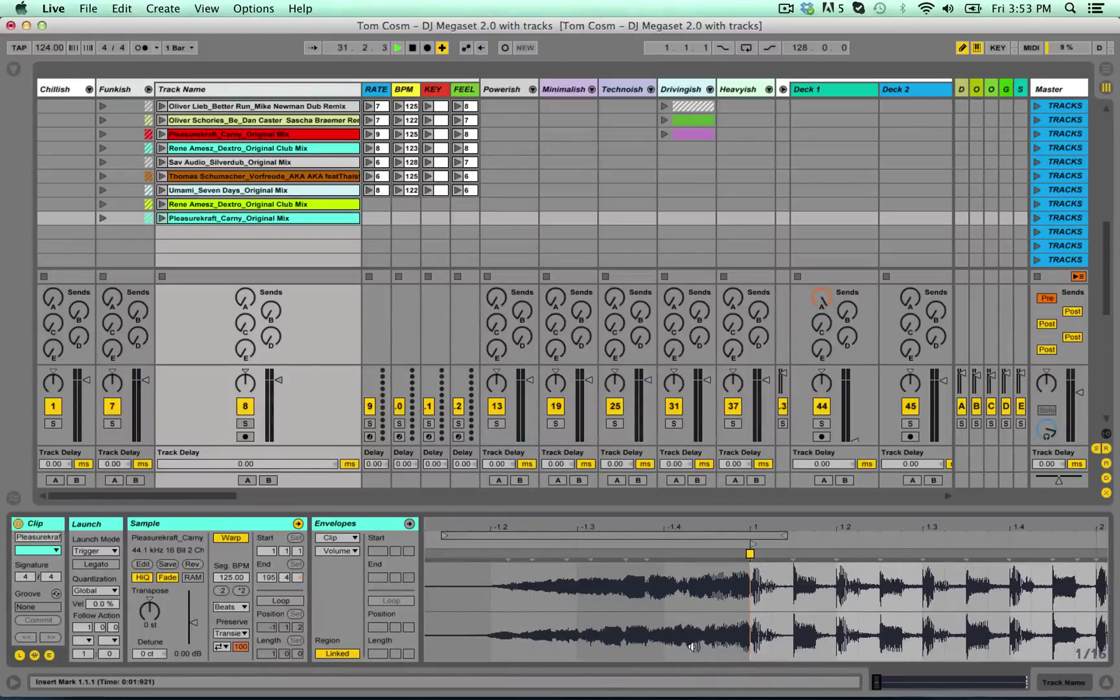
scroll(755, 626, "left", 1)
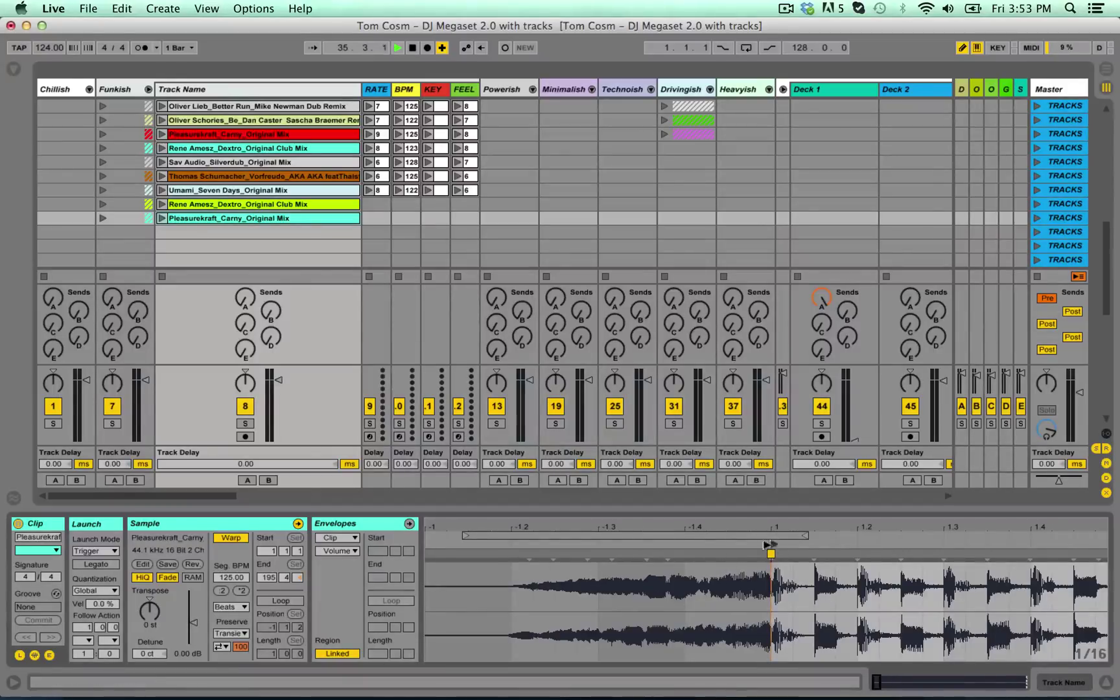
left_click_drag(771, 546, 432, 564)
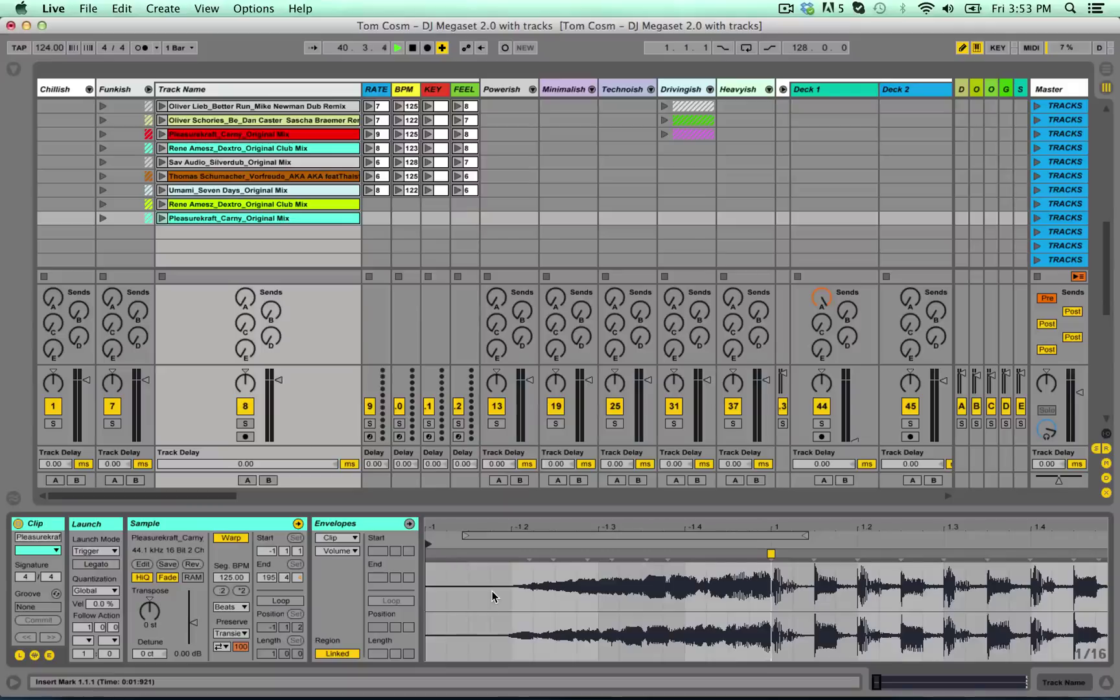
left_click(159, 218)
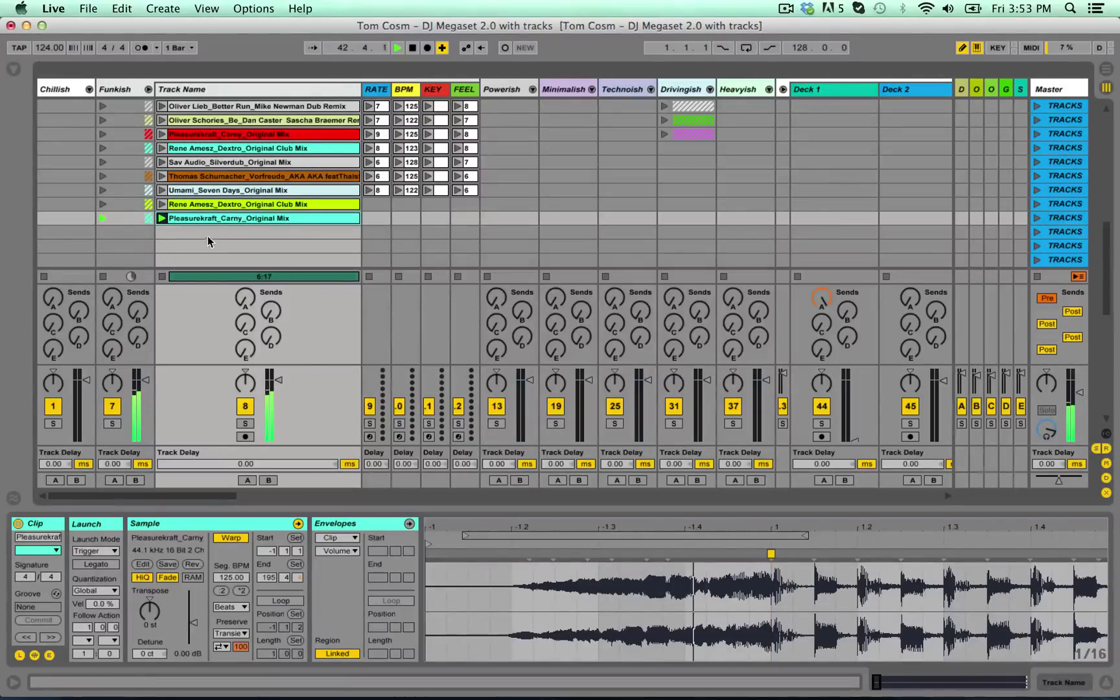
left_click(161, 278)
Turn on the metronome and play the Pleasurekraft_Carny clip against it to check its timing
left_click(142, 48)
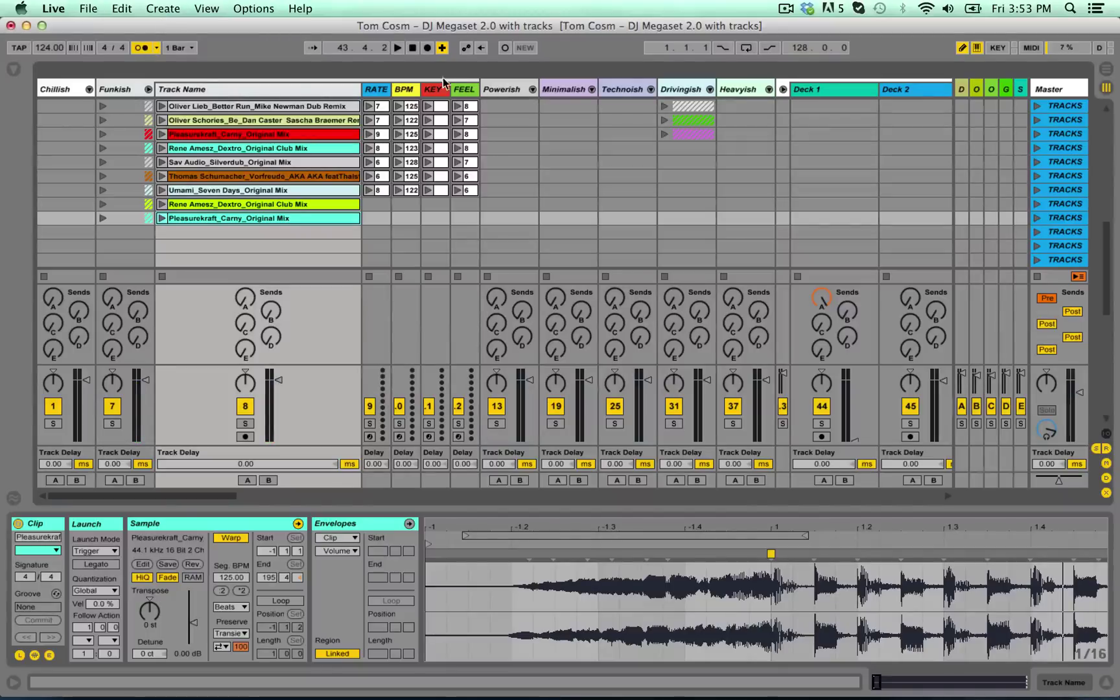
left_click(397, 49)
left_click(160, 217)
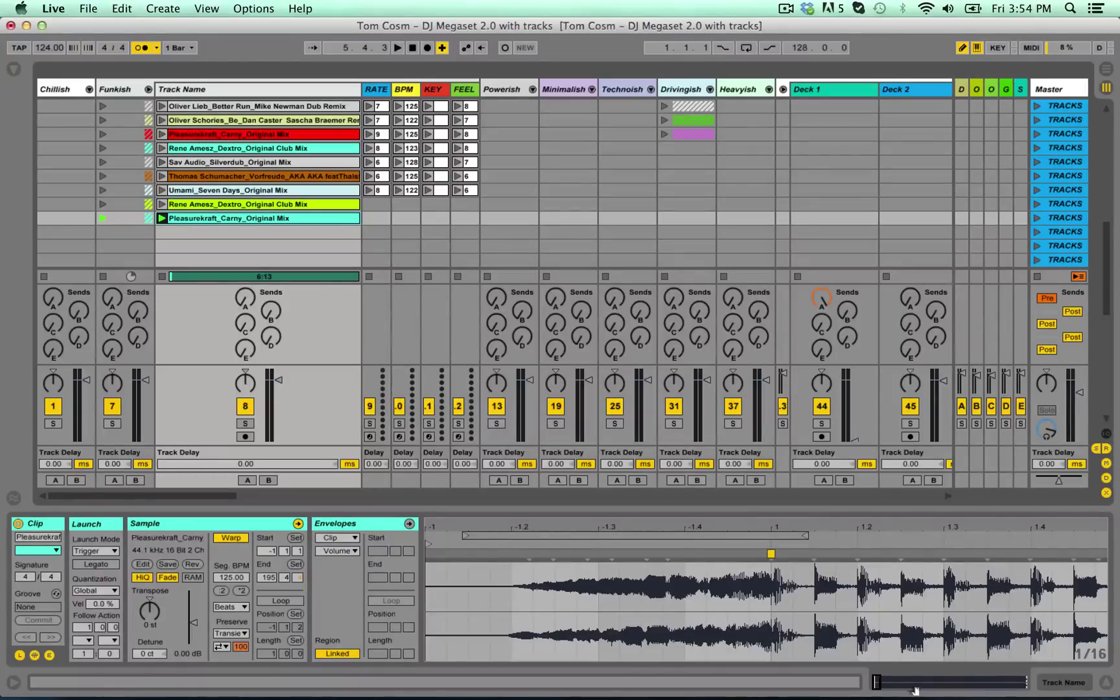
left_click_drag(878, 683, 877, 648)
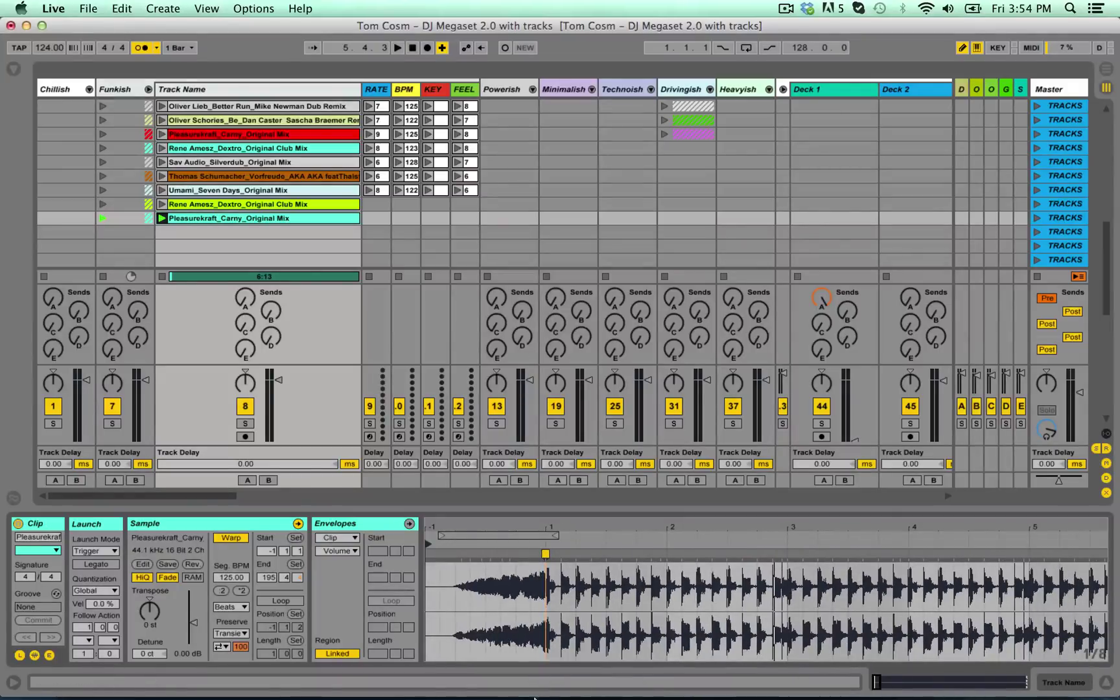
Add Thomas Schumacher_Vorfreude_AKA AKA featThalstroem Remix.wav from Finder's For Tutorial folder to the Track Name slot below the new Pleasurekraft_Carny clip
left_click(483, 688)
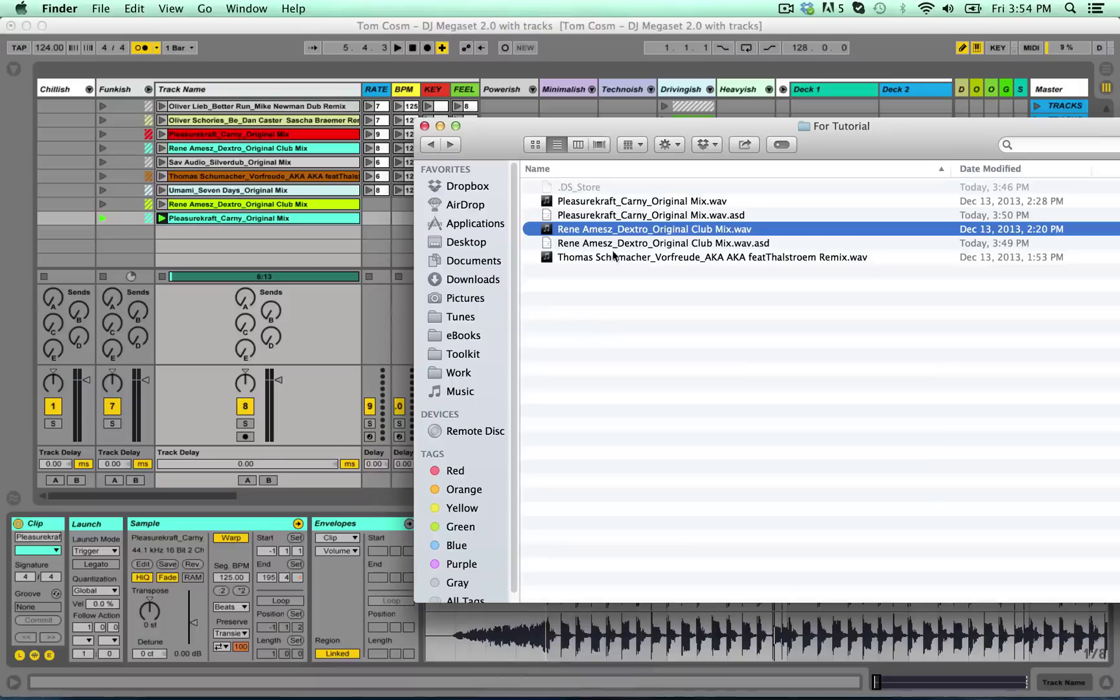
left_click_drag(658, 258, 341, 240)
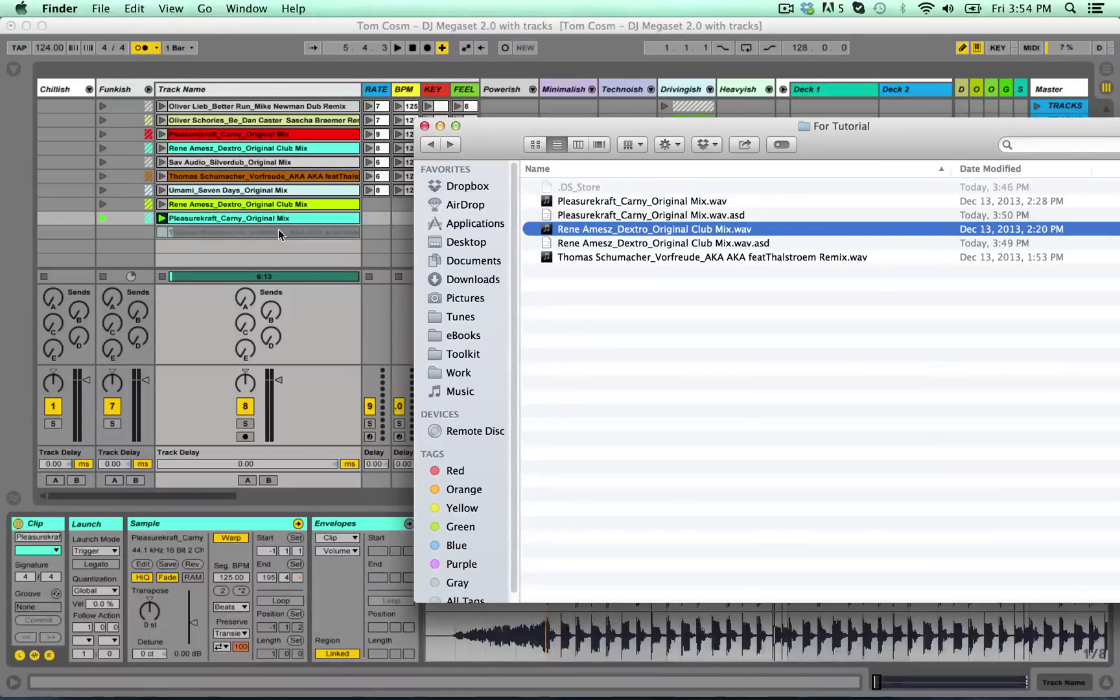
left_click_drag(278, 234, 247, 234)
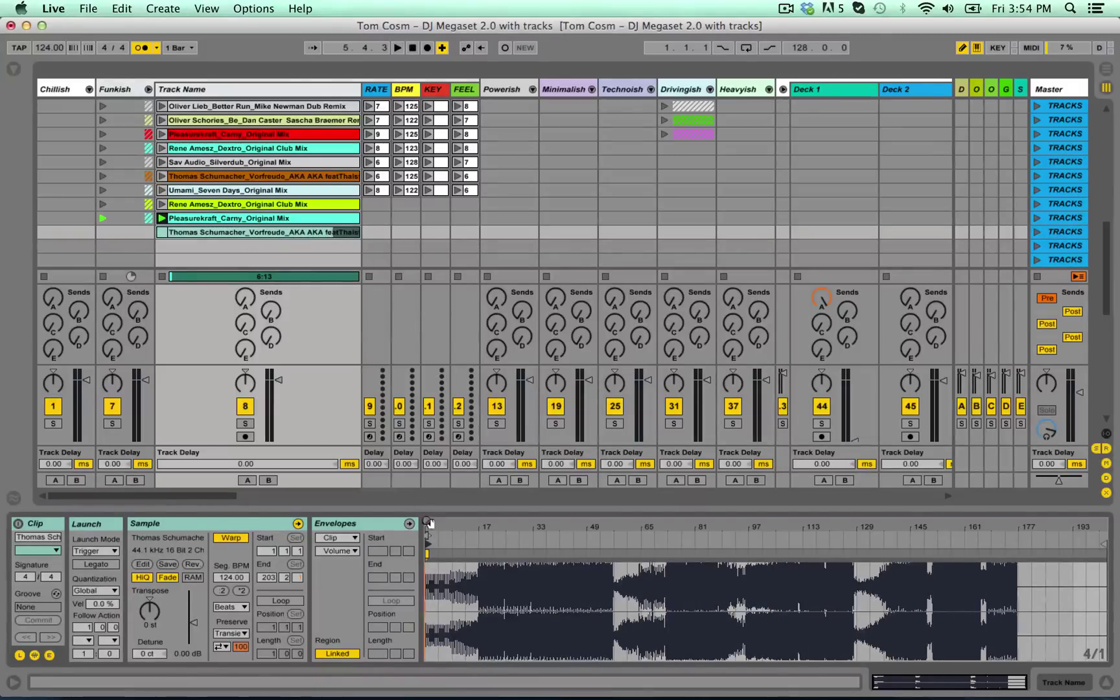
Set the segment BPM of the new Thomas Schumacher_Vorfreude clip to 125
left_click_drag(428, 523, 428, 625)
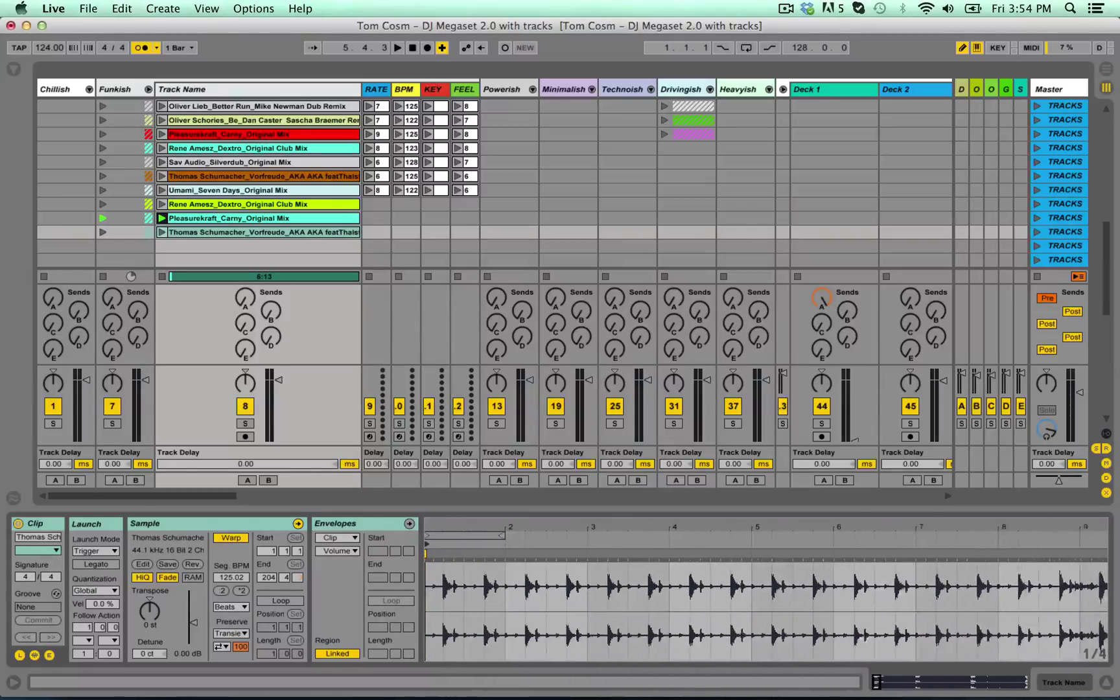
left_click_drag(430, 557, 429, 555)
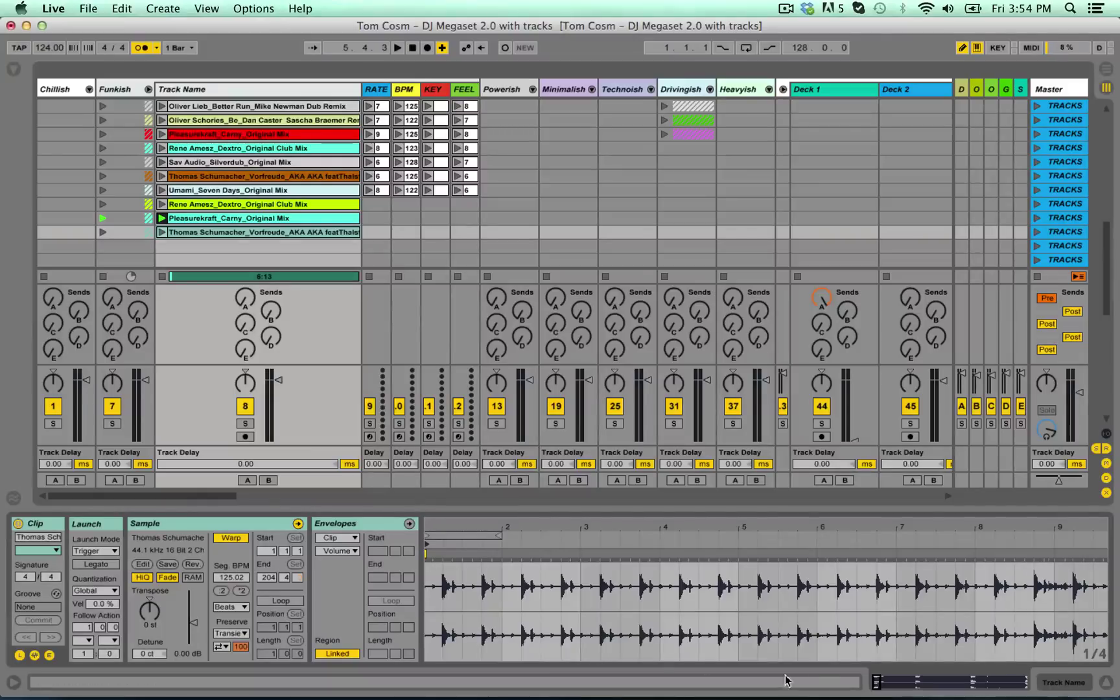
left_click_drag(603, 624, 607, 624)
left_click(230, 578)
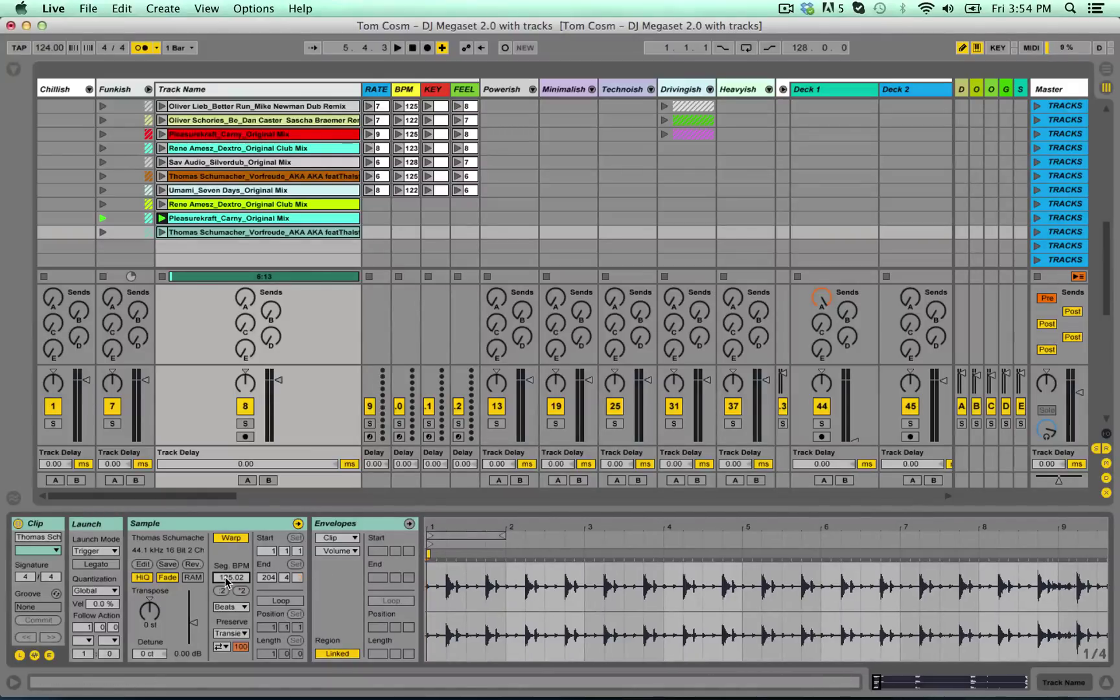
type("5")
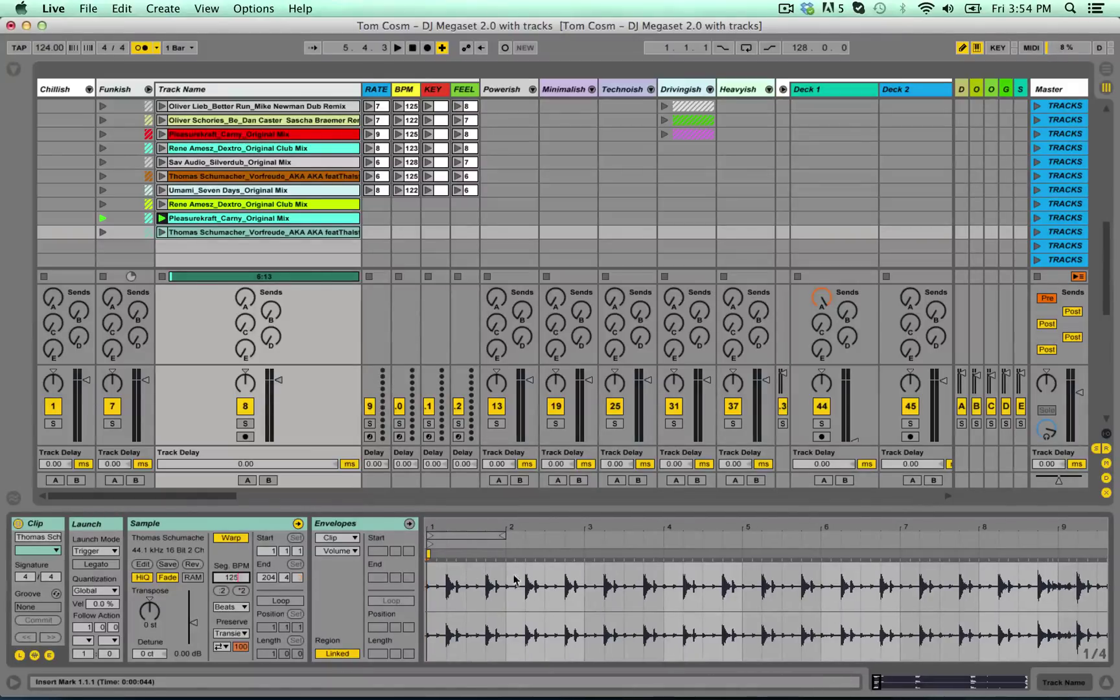
Play the Thomas Schumacher_Vorfreude clip against the metronome to check its timing, and turn the metronome off
left_click_drag(878, 685, 880, 689)
left_click(872, 687)
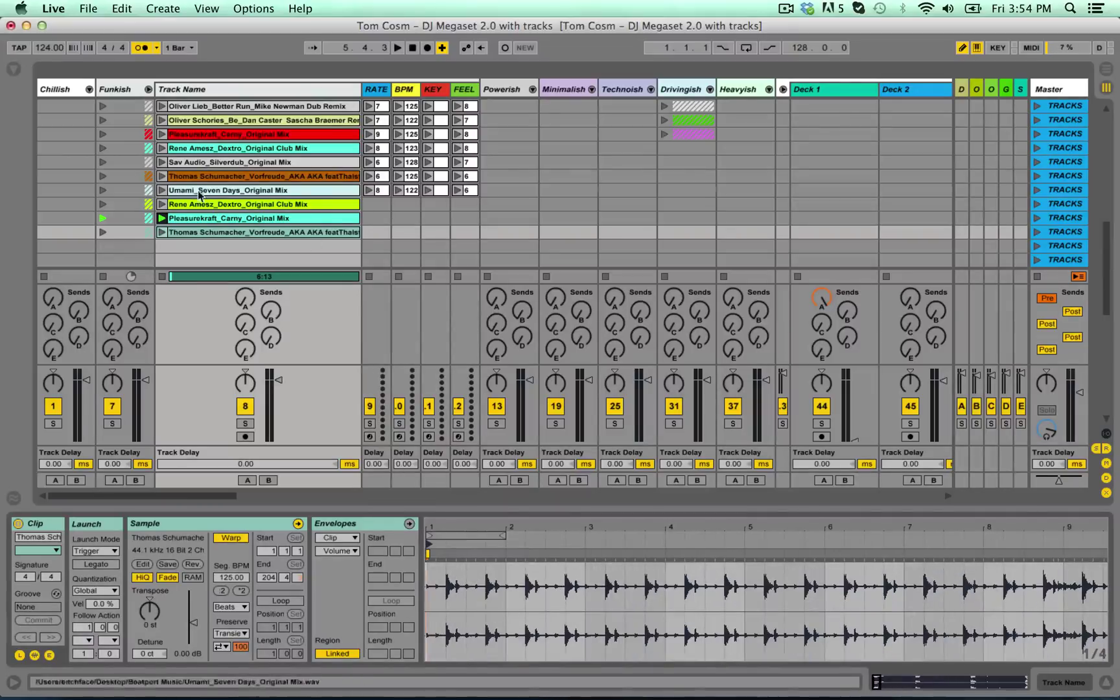
left_click(162, 233)
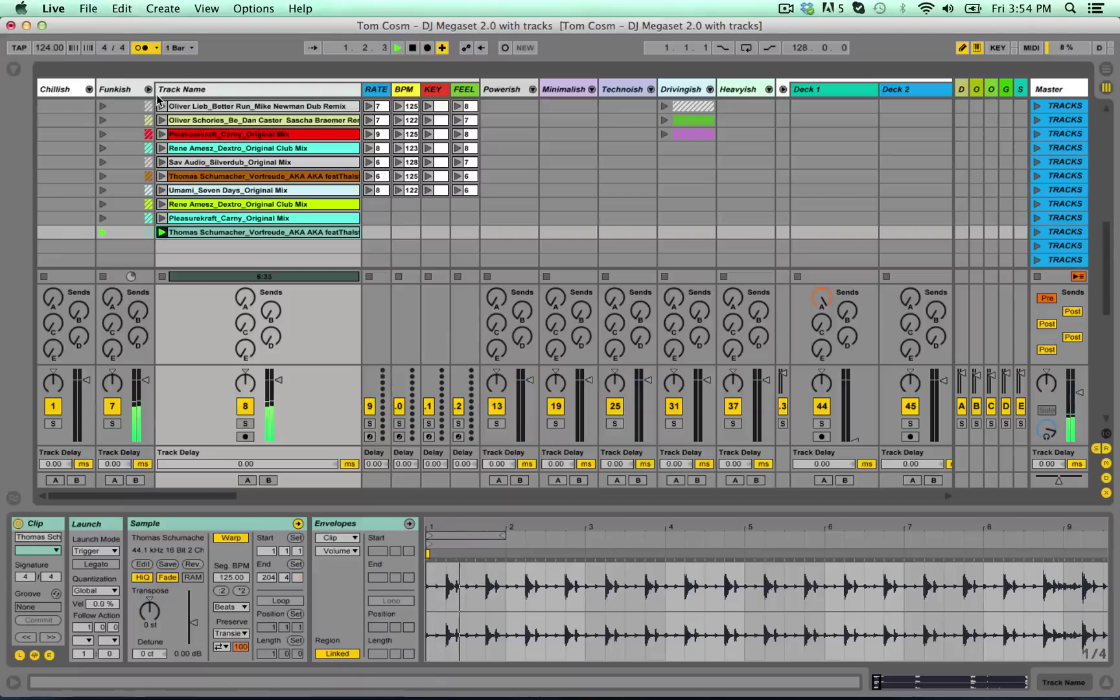
left_click(142, 50)
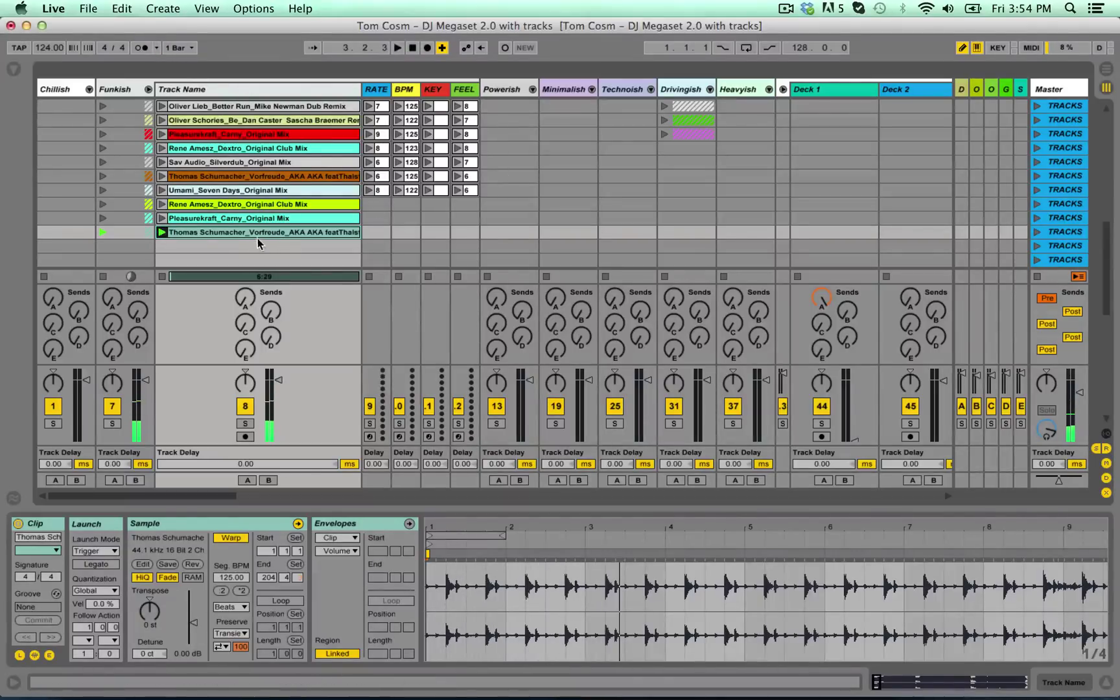
Move the new Thomas Schumacher_Vorfreude clip to Deck 1, Rene Amesz_Dextro to Deck 2 and Pleasurekraft_Carny to Deck 3
left_click_drag(259, 235, 840, 219)
left_click_drag(260, 205, 906, 205)
left_click_drag(182, 217, 894, 190)
Play the Thomas Schumacher_Vorfreude clip on Deck 1 with the deck's volume raised, and jump playback to about bar 113
left_click(675, 218)
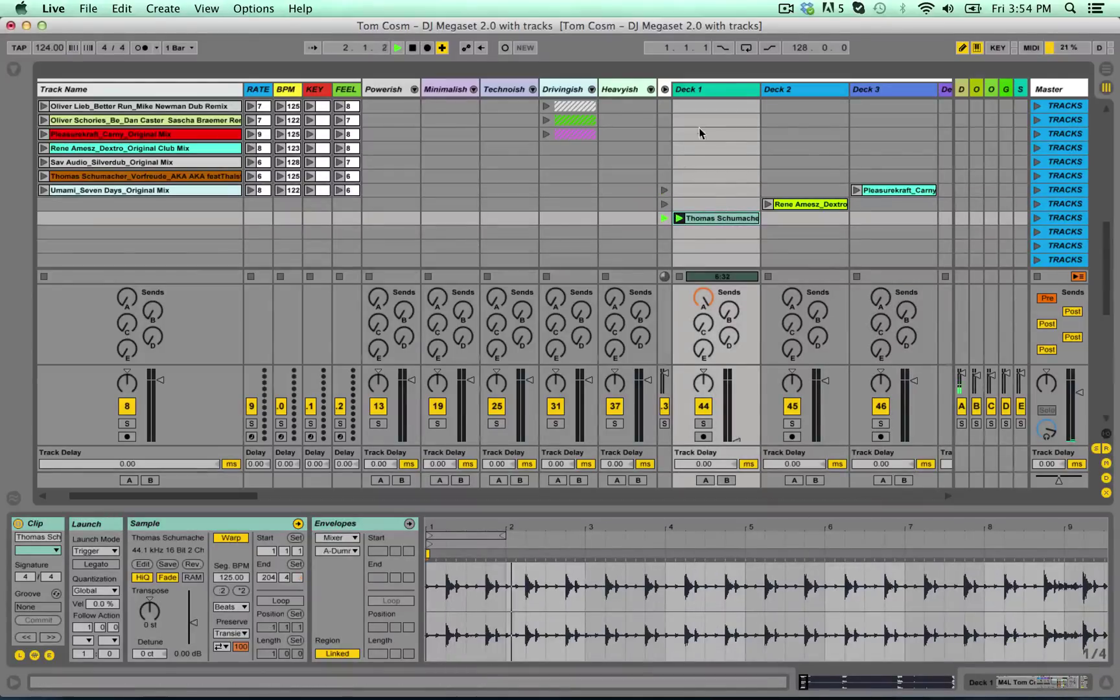
double_click(703, 92)
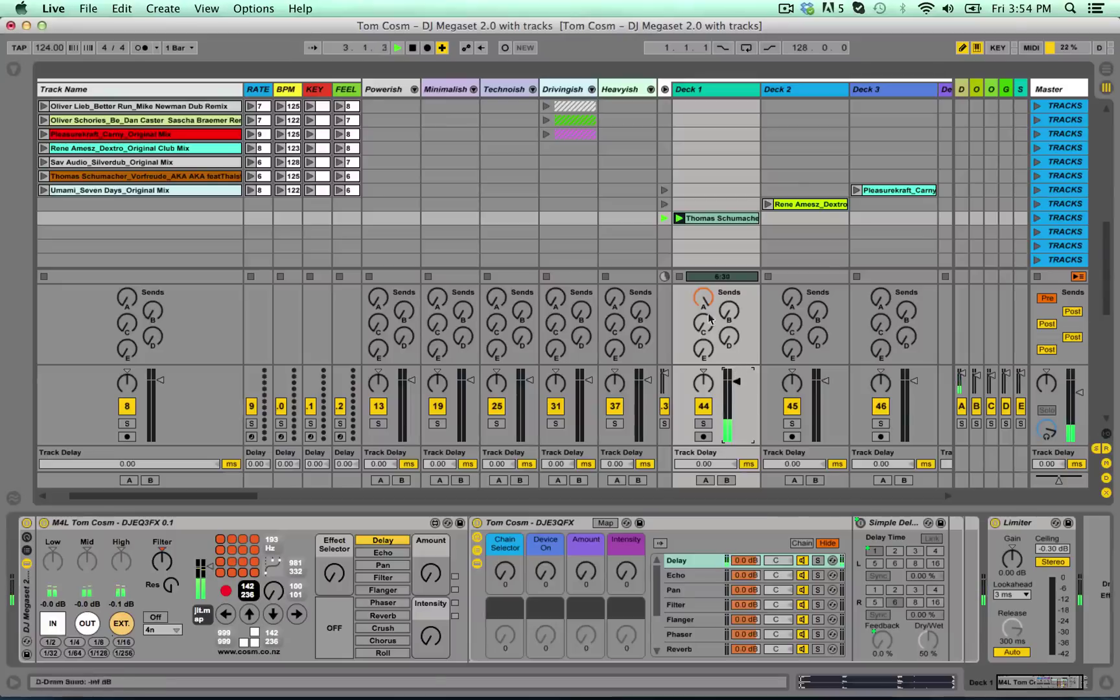
left_click(694, 90)
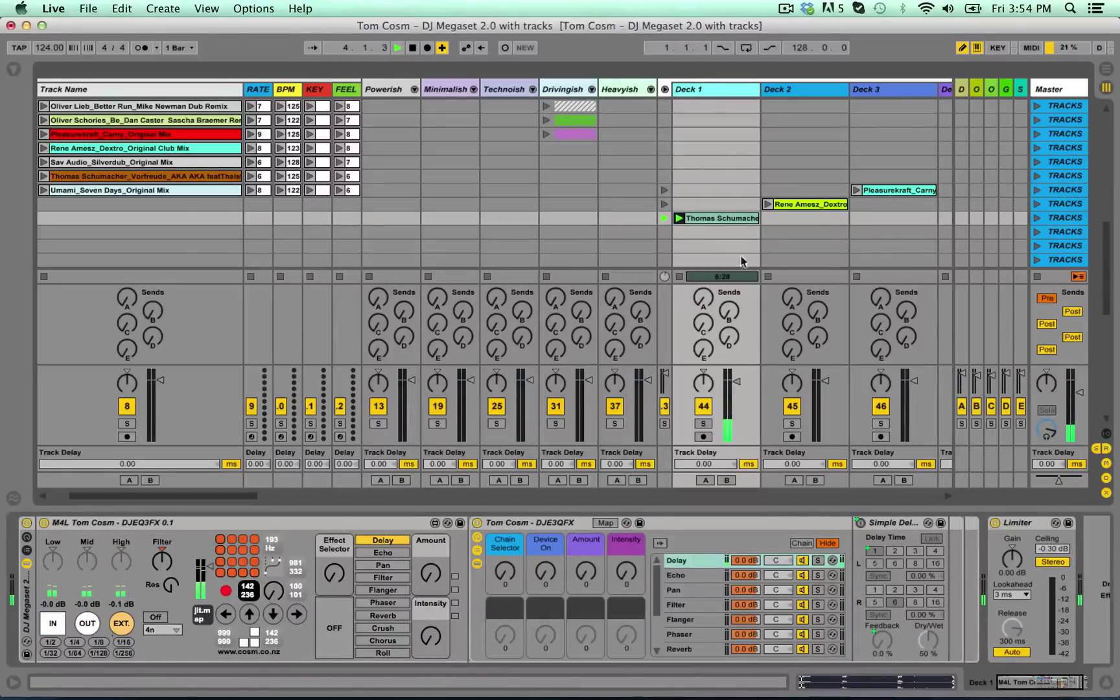
left_click(711, 217)
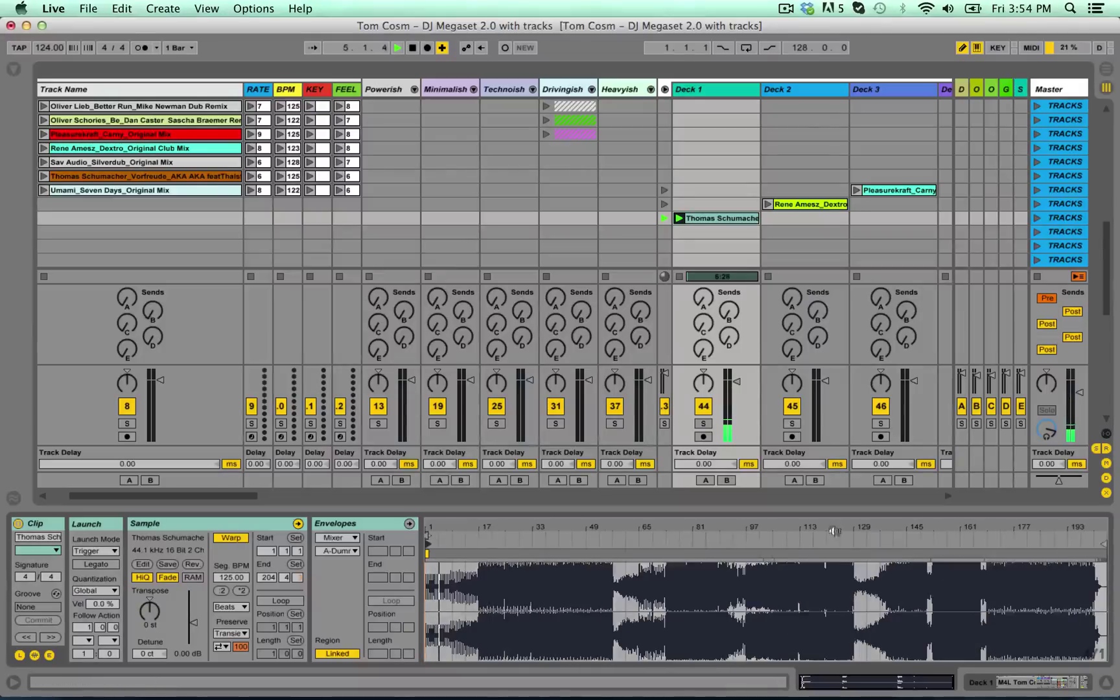
left_click(804, 533)
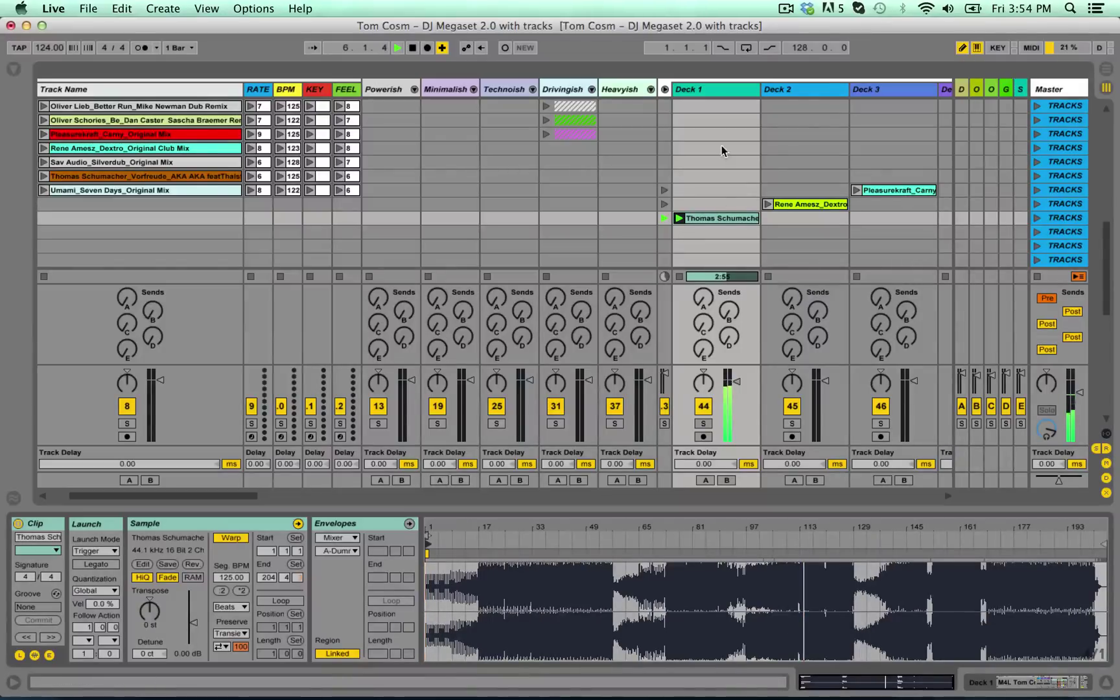
Mix the Pleasurekraft_Carny clip on Deck 3 over Deck 1, and replace it with the Rene Amesz_Dextro clip on Deck 2
left_click(856, 190)
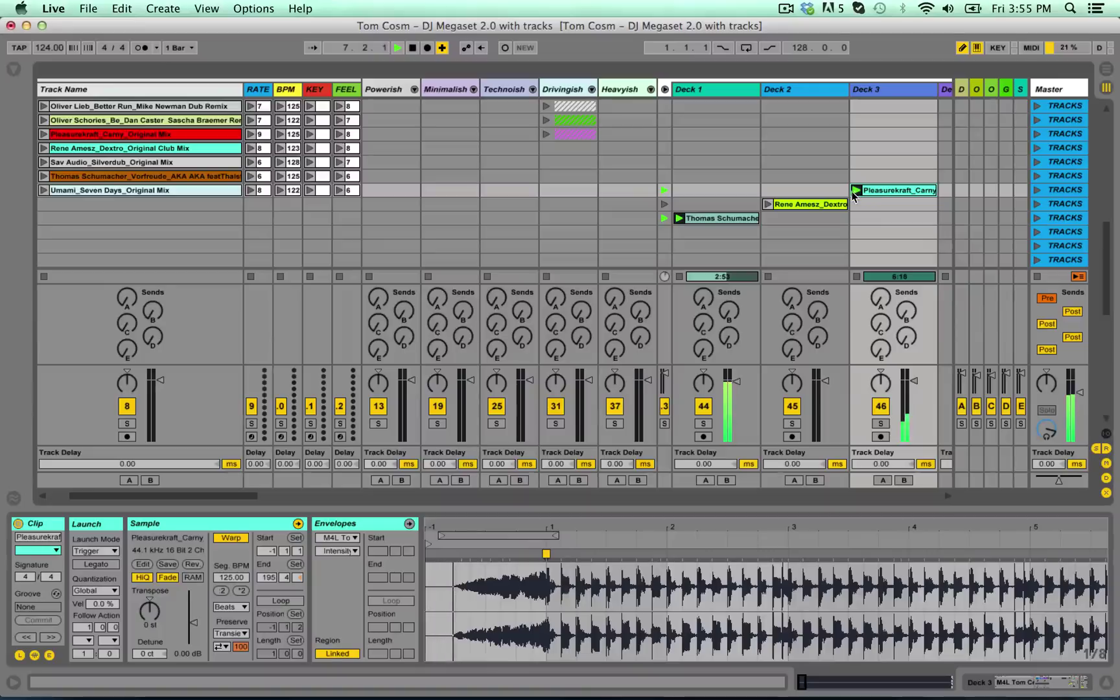
left_click(878, 92)
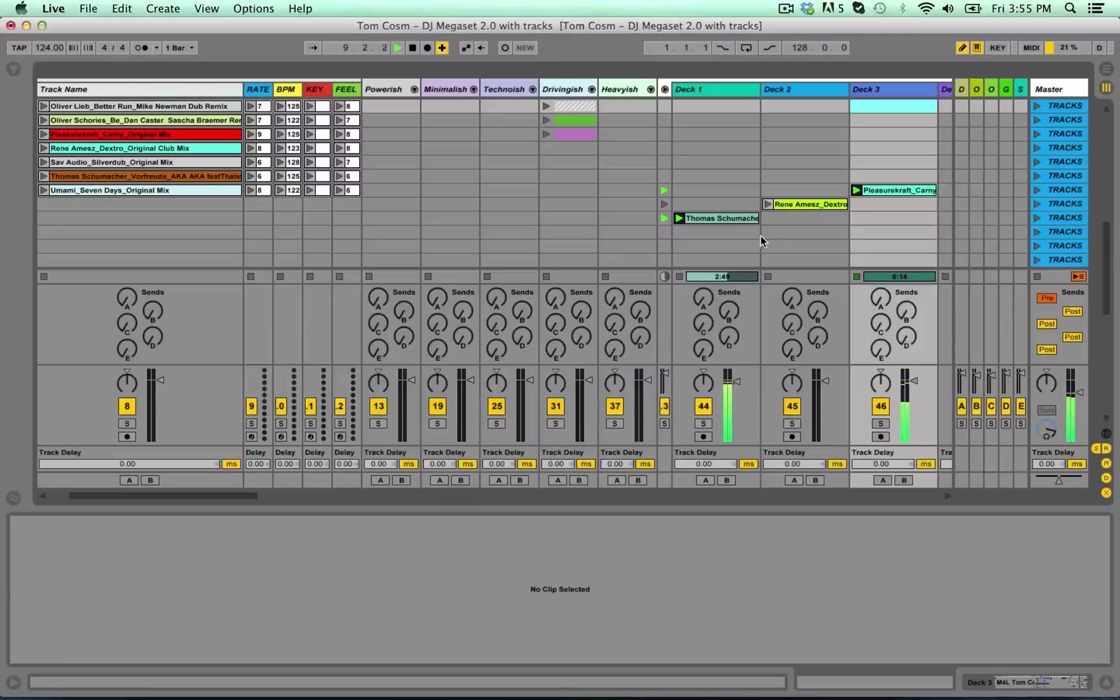
left_click(768, 204)
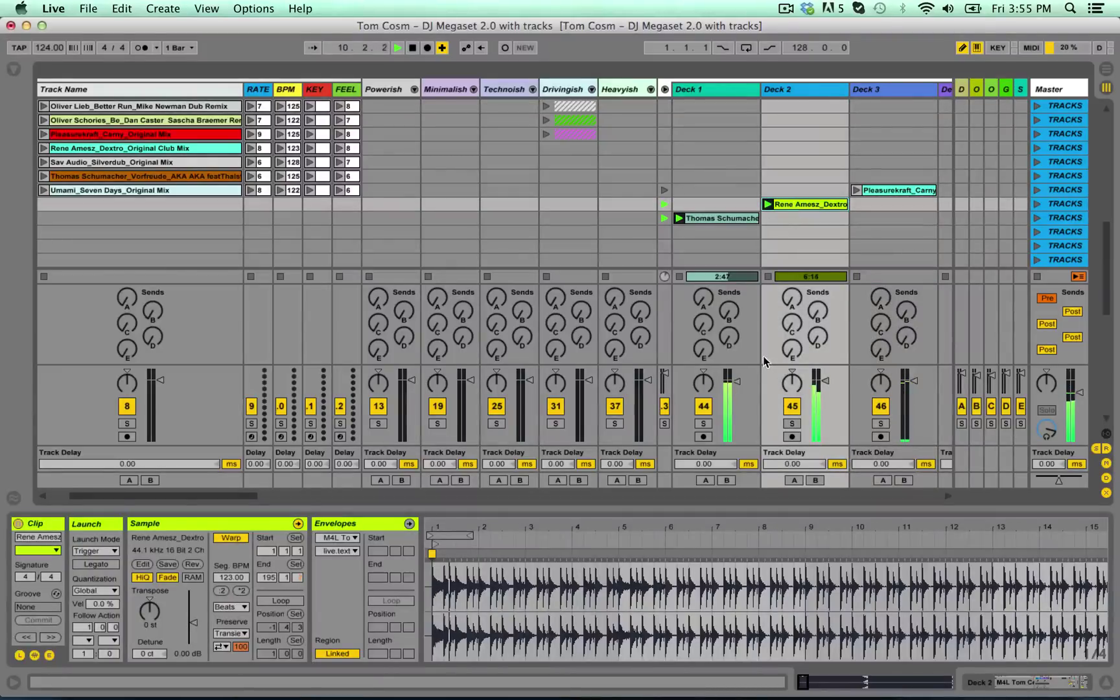
Lower Deck 1's low EQ to -8.7 dB and sweep its filter down and back up, ending with playback stopped
left_click(735, 89)
left_click_drag(54, 554, 55, 576)
left_click_drag(162, 561, 162, 578)
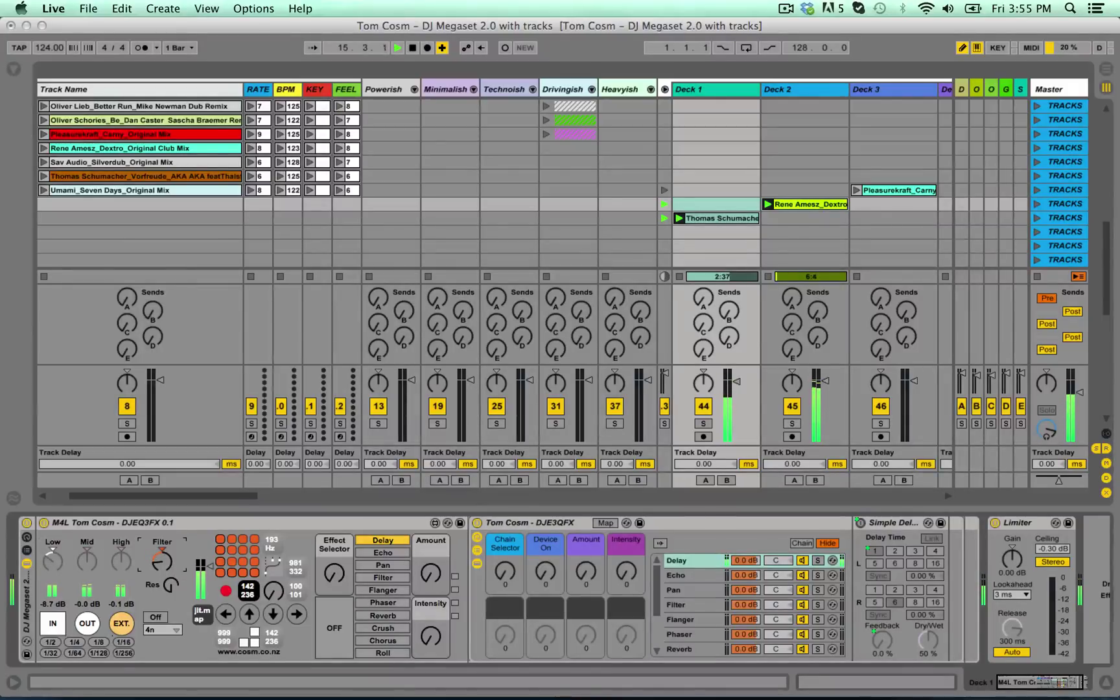
left_click_drag(174, 578, 174, 566)
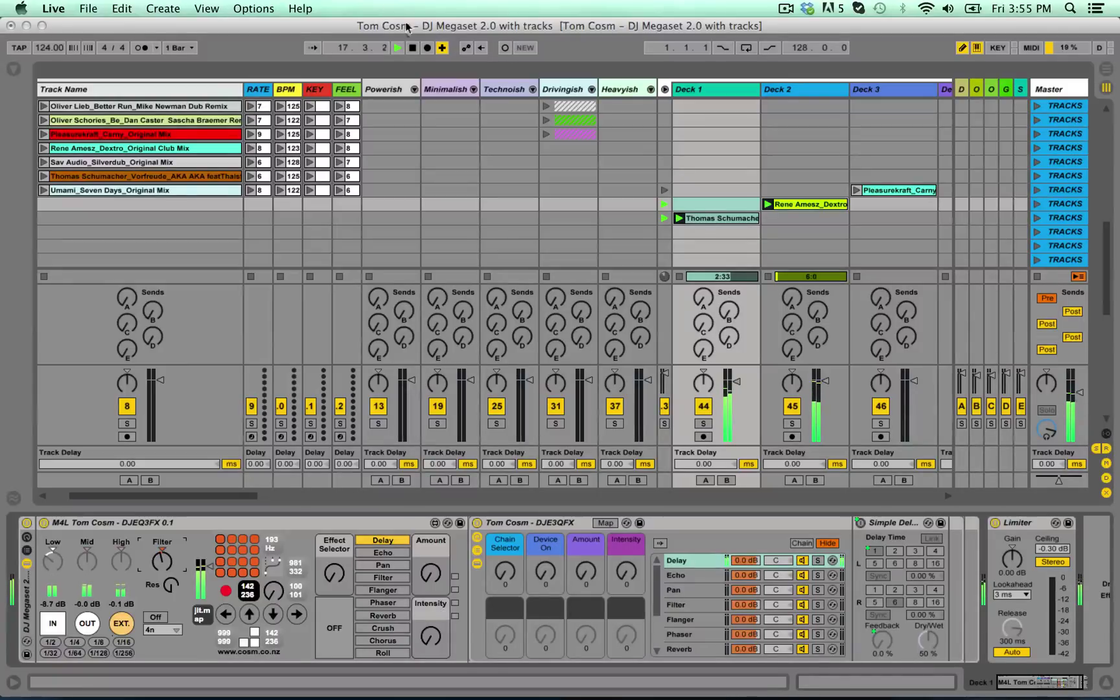
left_click(413, 48)
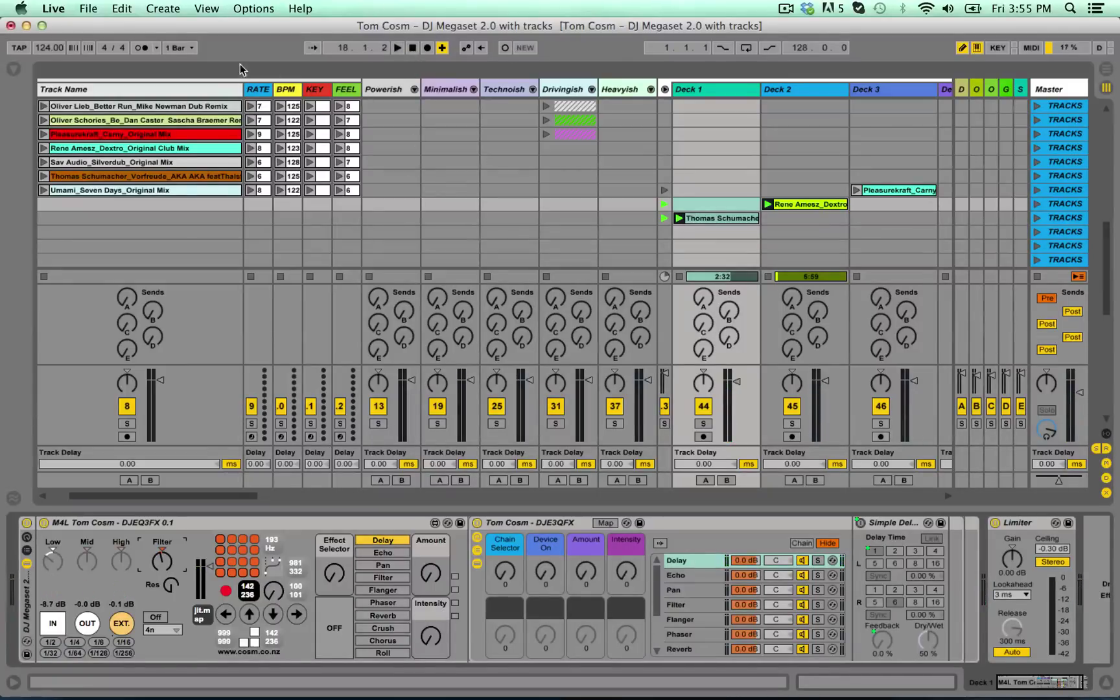
Turn the metronome back on
scroll(364, 167, "up", 3)
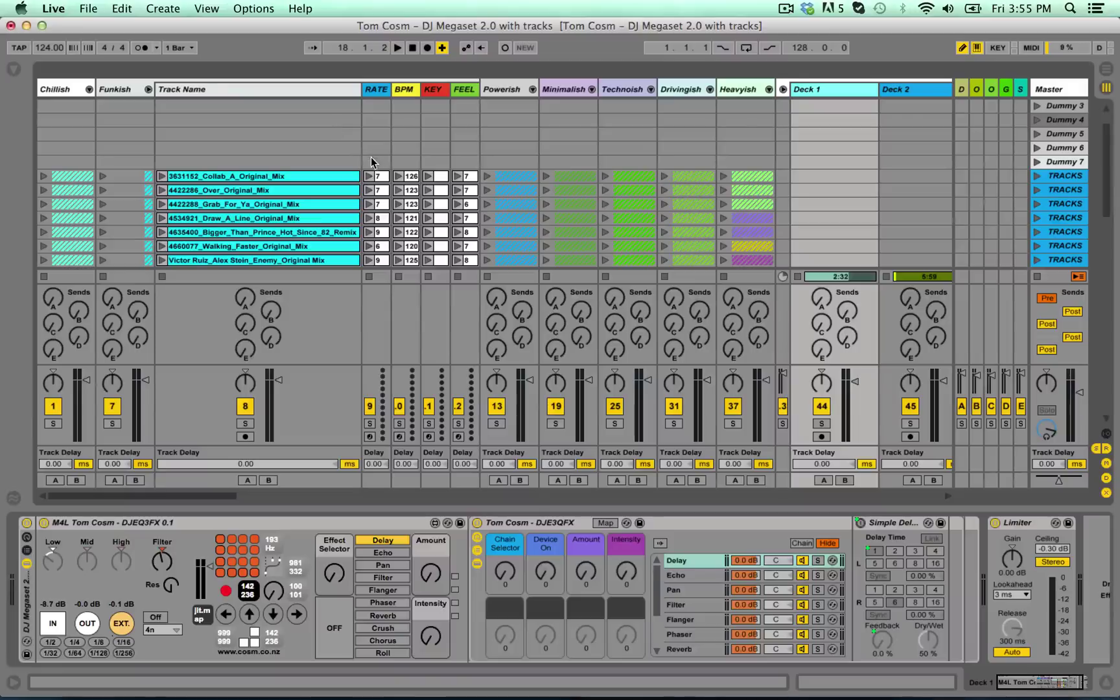
scroll(394, 215, "down", 2)
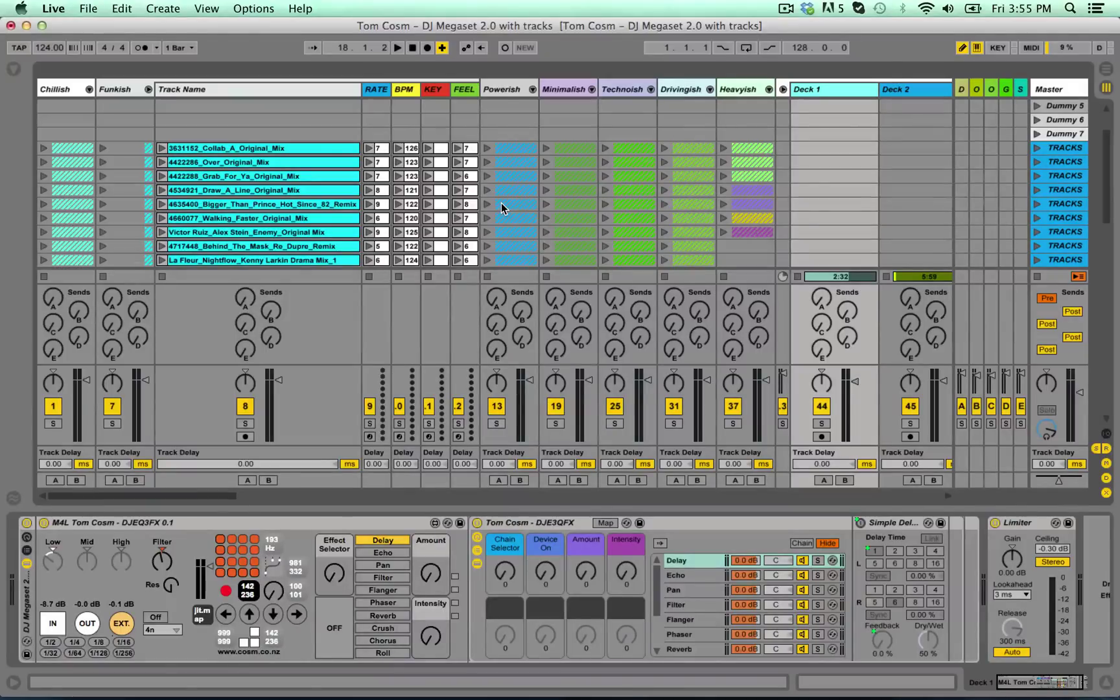
left_click(144, 49)
Look over the session's decks, dummy effect tracks and full song list
scroll(498, 204, "right", 15)
scroll(497, 204, "up", 3)
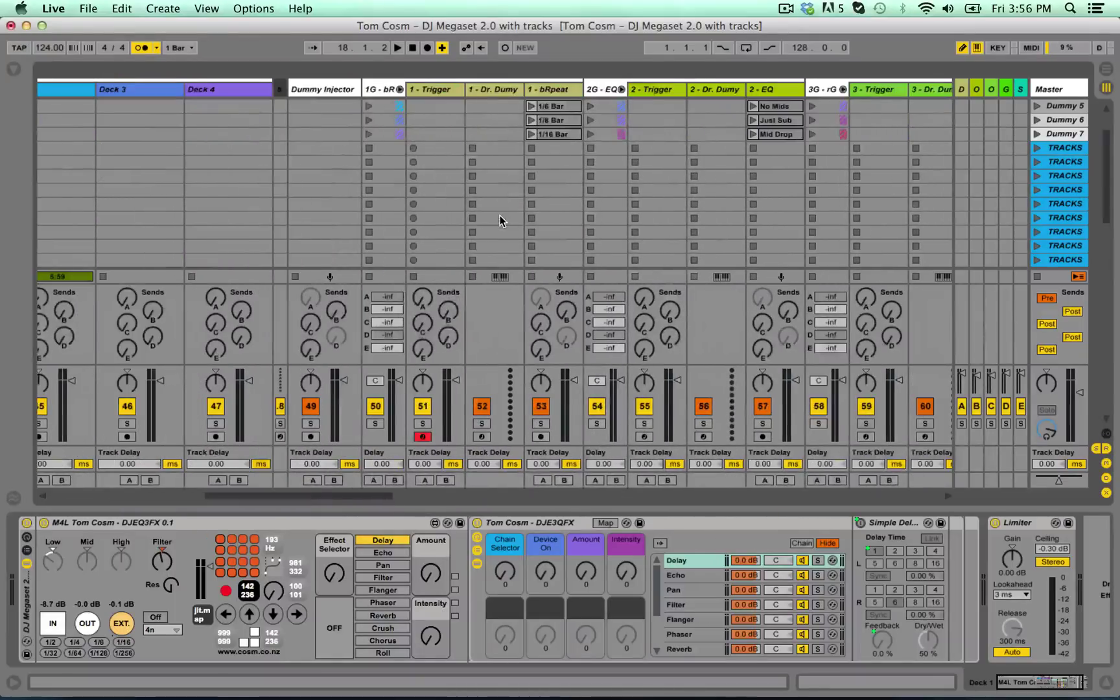
scroll(501, 215, "left", 15)
scroll(502, 215, "down", 5)
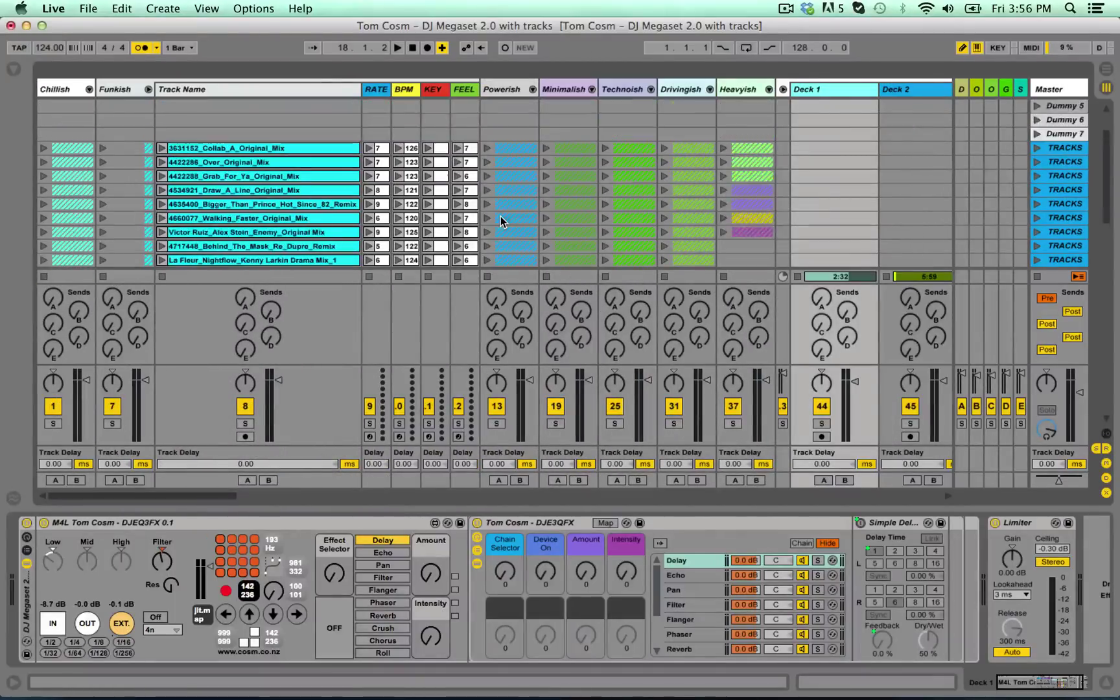
scroll(500, 216, "down", 3)
scroll(498, 215, "right", 5)
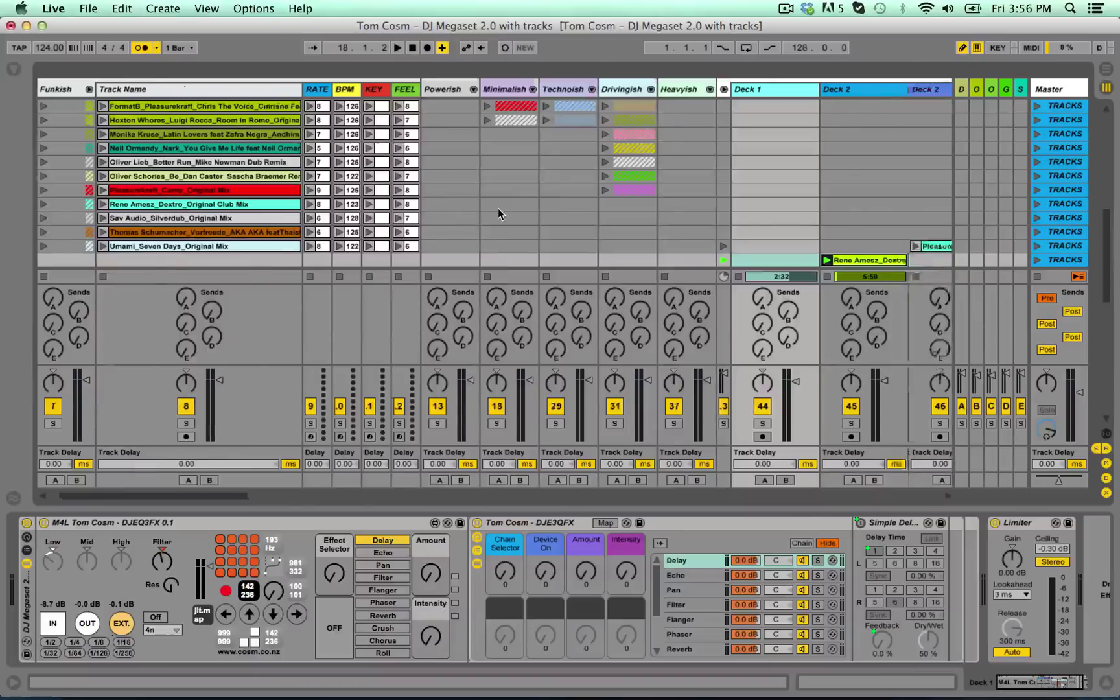
scroll(497, 209, "left", 5)
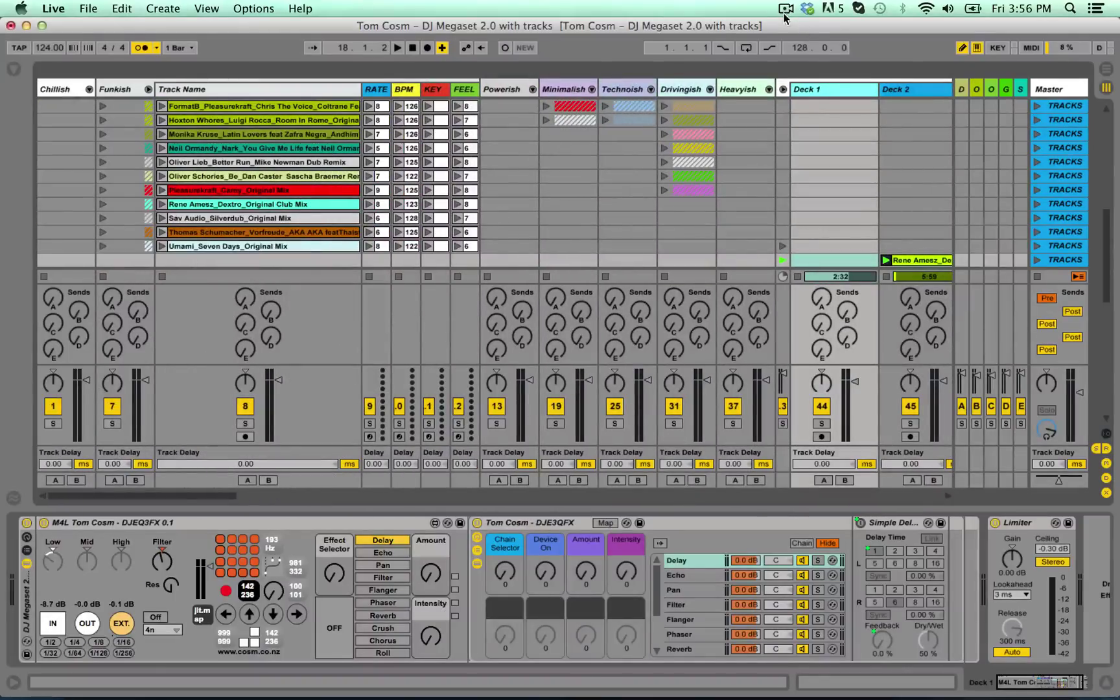